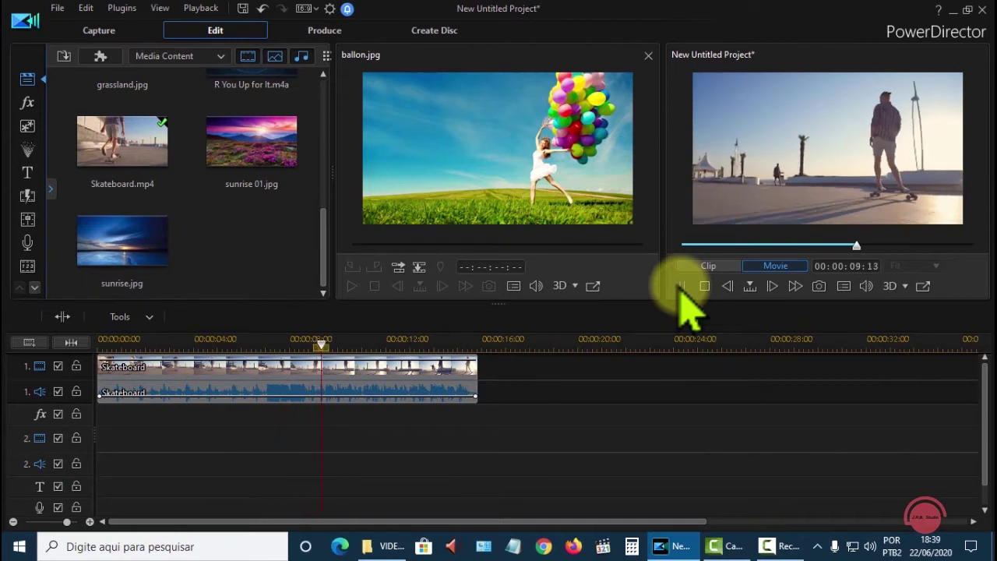
- Lower the Skateboard clip's audio volume all the way to silence and play the movie to check it
{"action": "left_click", "coordinate": [296, 394]}
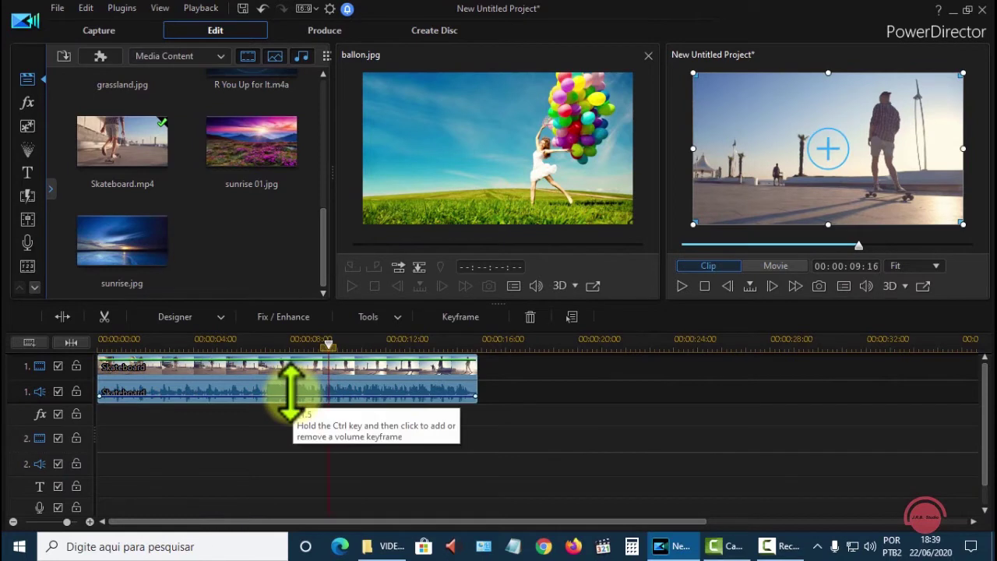
{"action": "left_click_drag", "start_coordinate": [290, 393], "coordinate": [288, 421]}
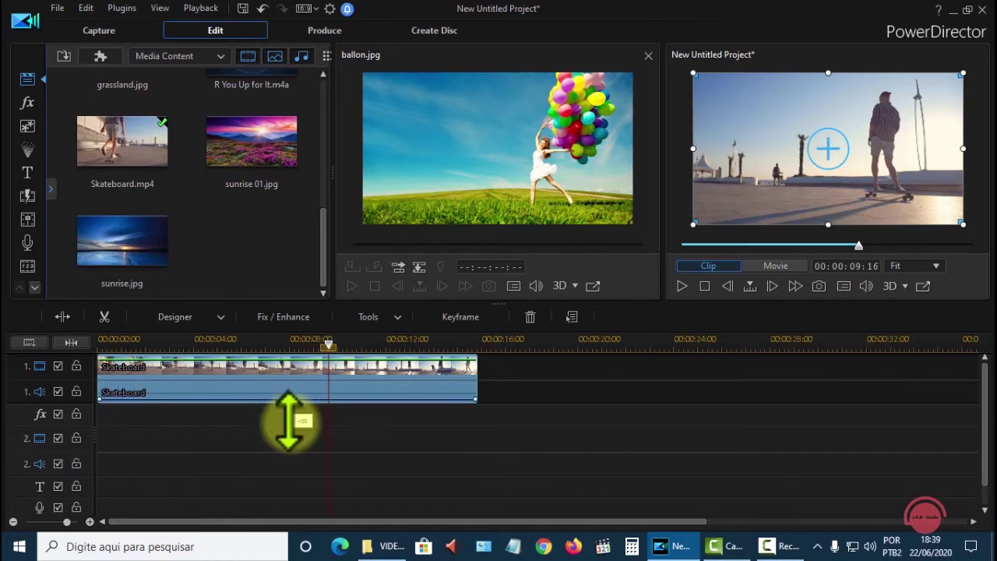
{"action": "left_click", "coordinate": [681, 286]}
{"action": "left_click", "coordinate": [680, 287]}
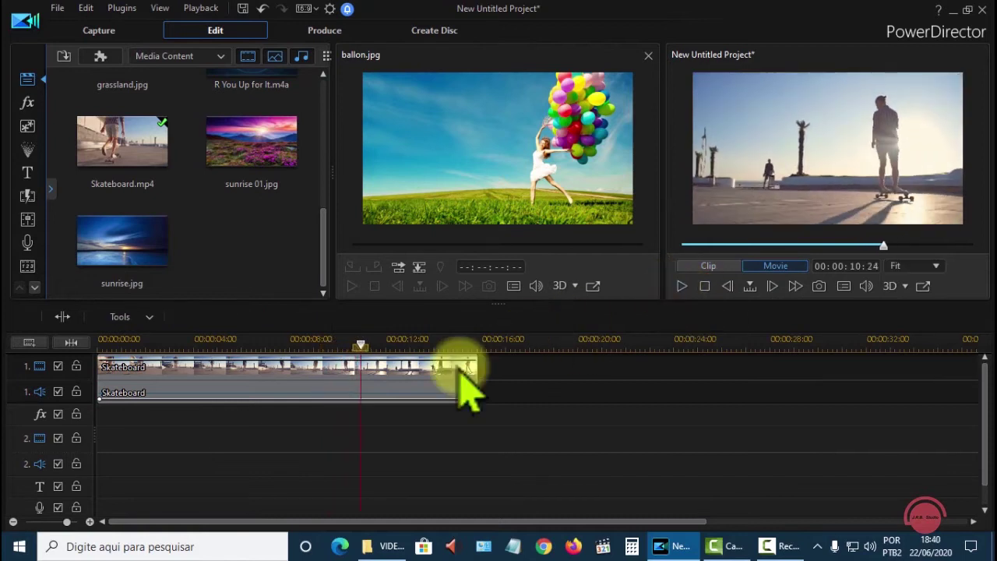
- Unlink the Skateboard clip's video and audio, and delete only its audio part from the timeline
{"action": "left_click", "coordinate": [351, 393]}
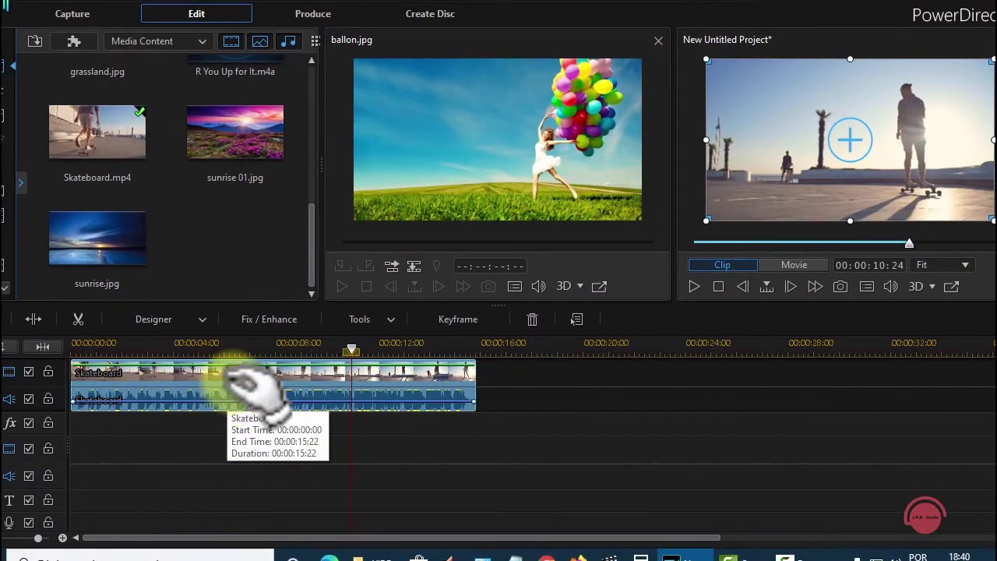
{"action": "right_click", "coordinate": [237, 380]}
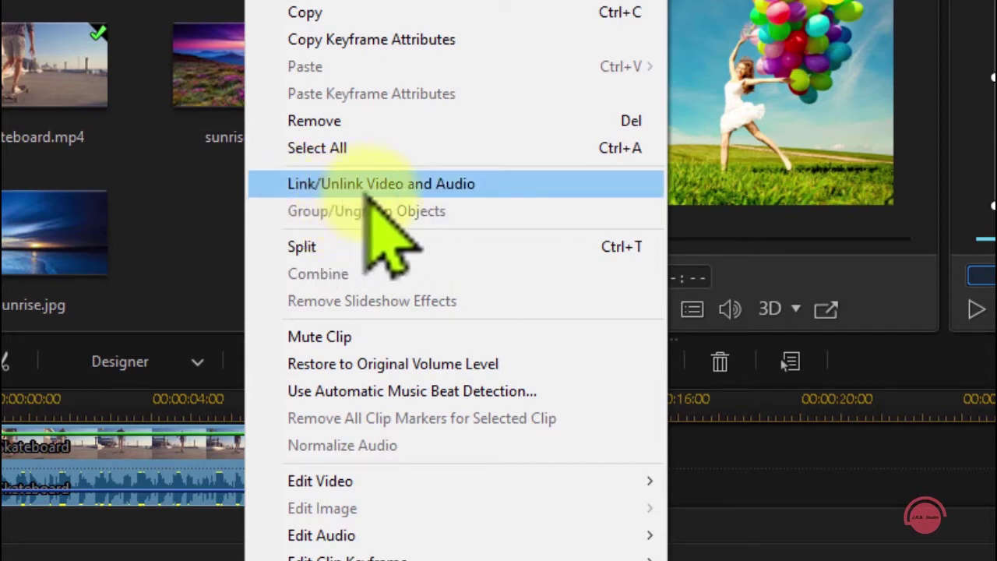
{"action": "left_click", "coordinate": [448, 184]}
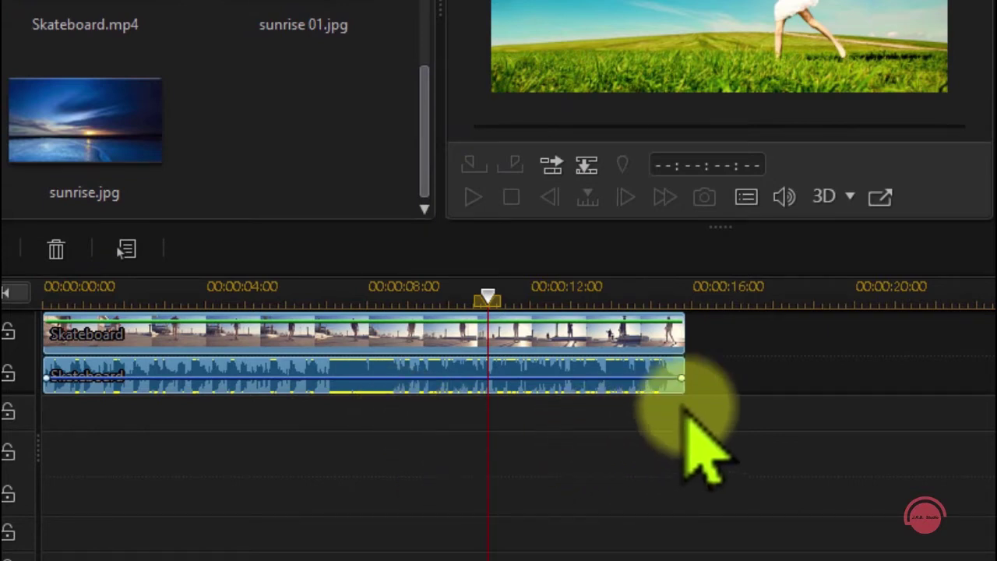
{"action": "left_click", "coordinate": [798, 424]}
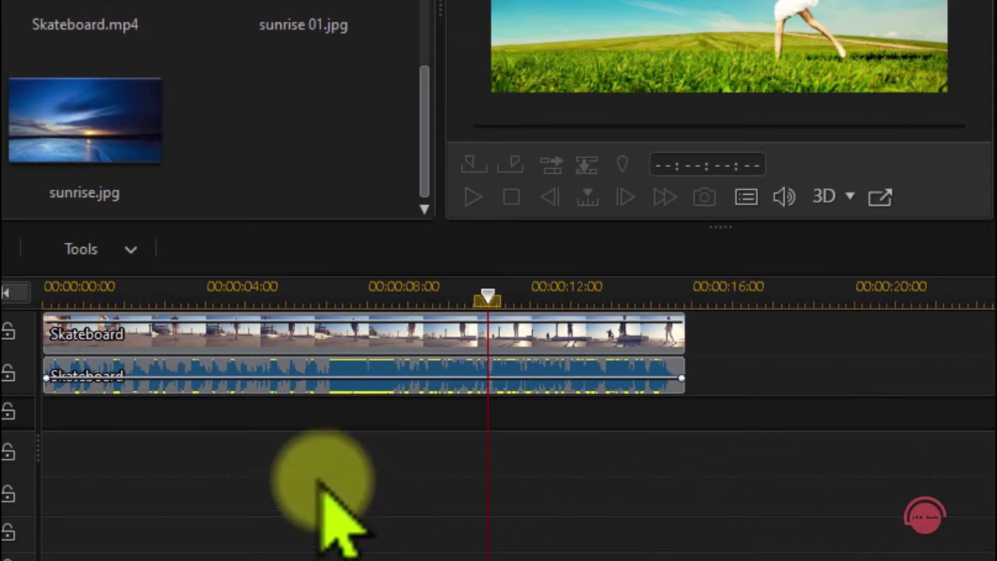
{"action": "left_click", "coordinate": [262, 380]}
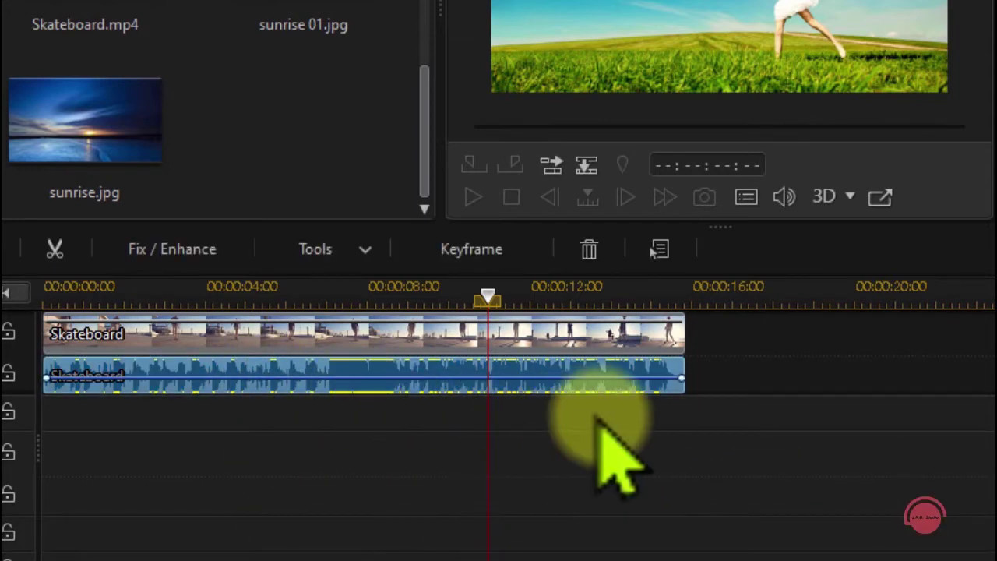
{"action": "key", "text": "Delete"}
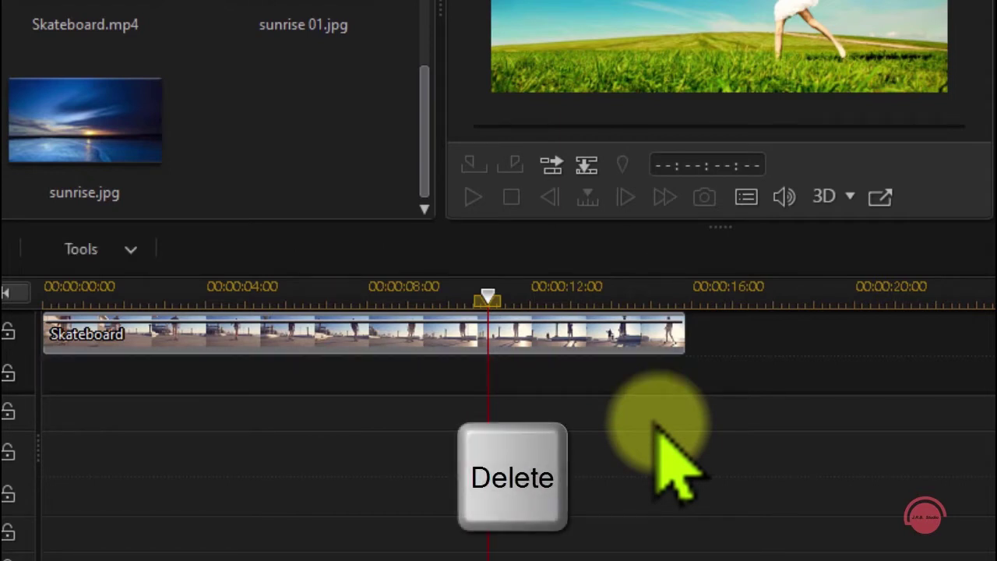
- Split the Skateboard clip at 00:00:02:21 on the timeline
{"action": "left_click_drag", "start_coordinate": [522, 289], "coordinate": [262, 327]}
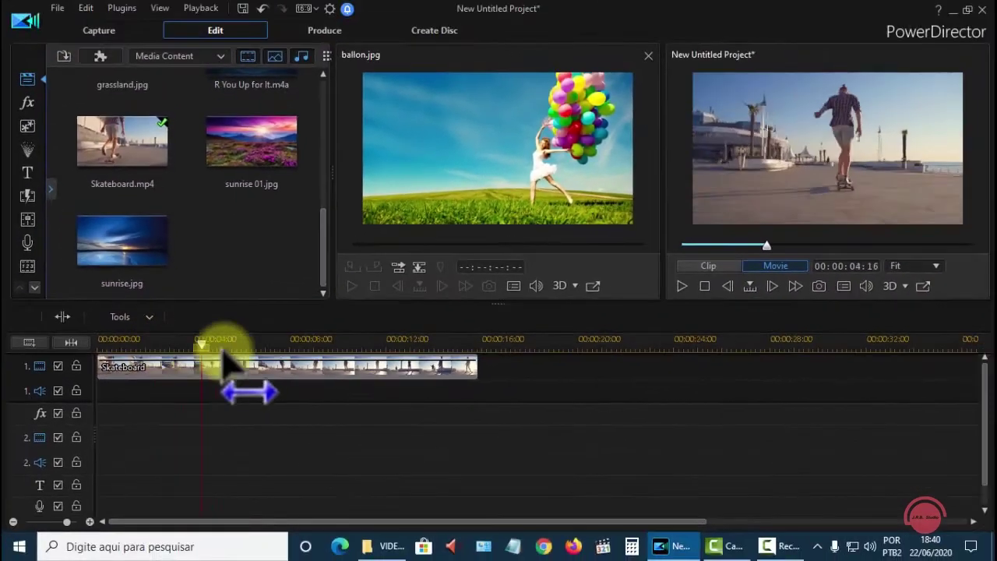
{"action": "left_click_drag", "start_coordinate": [224, 355], "coordinate": [165, 366]}
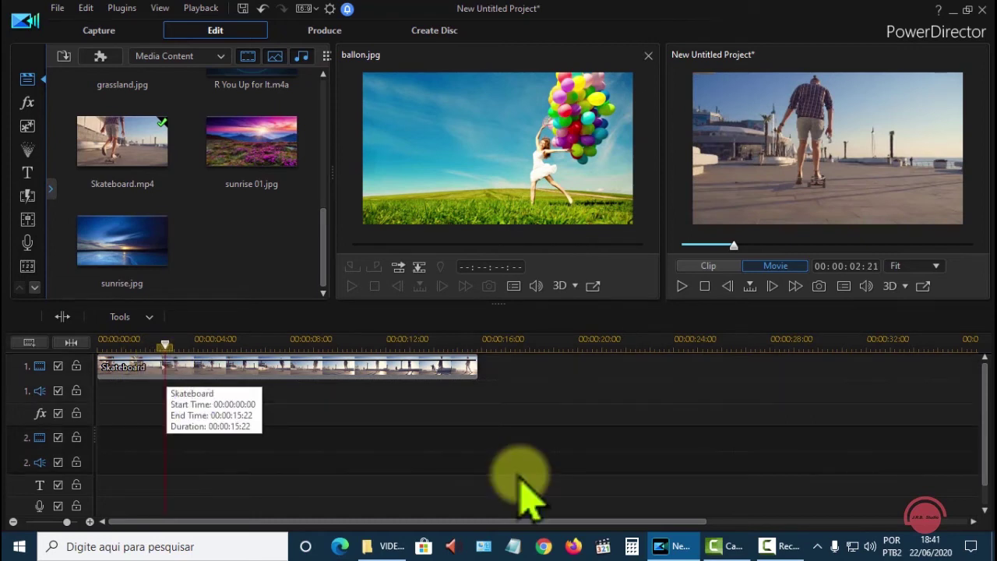
{"action": "left_click", "coordinate": [228, 374]}
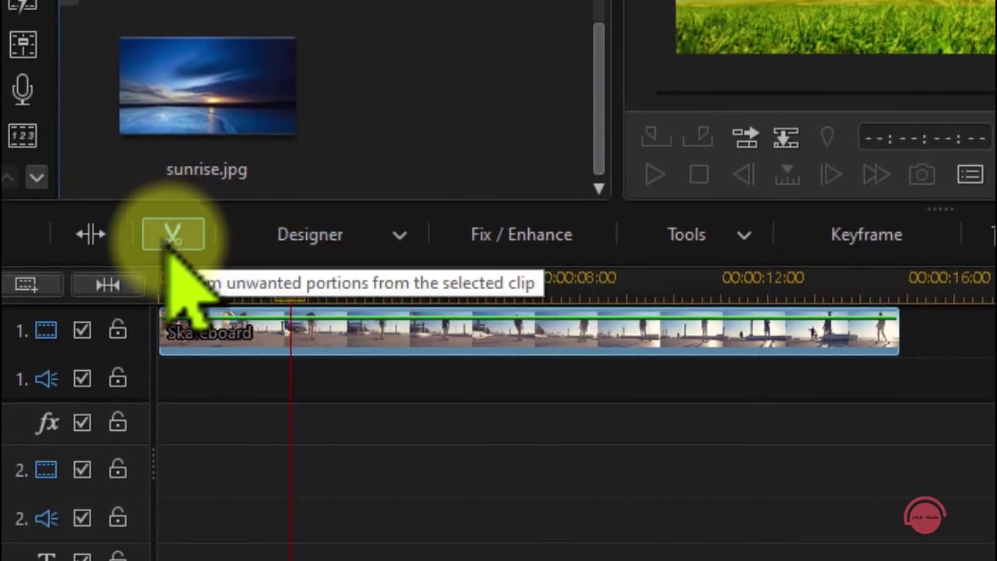
{"action": "left_click", "coordinate": [172, 235]}
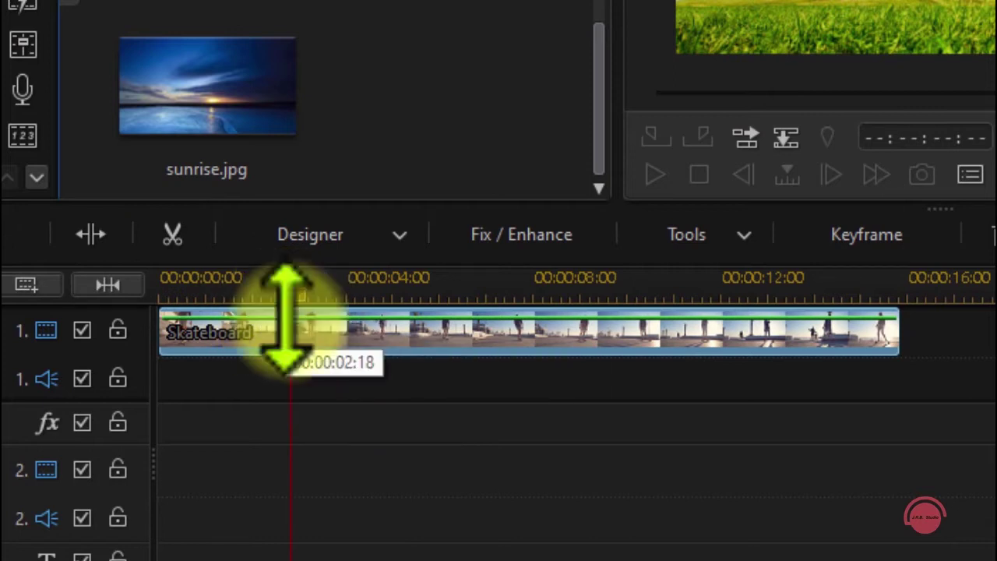
{"action": "left_click", "coordinate": [90, 237]}
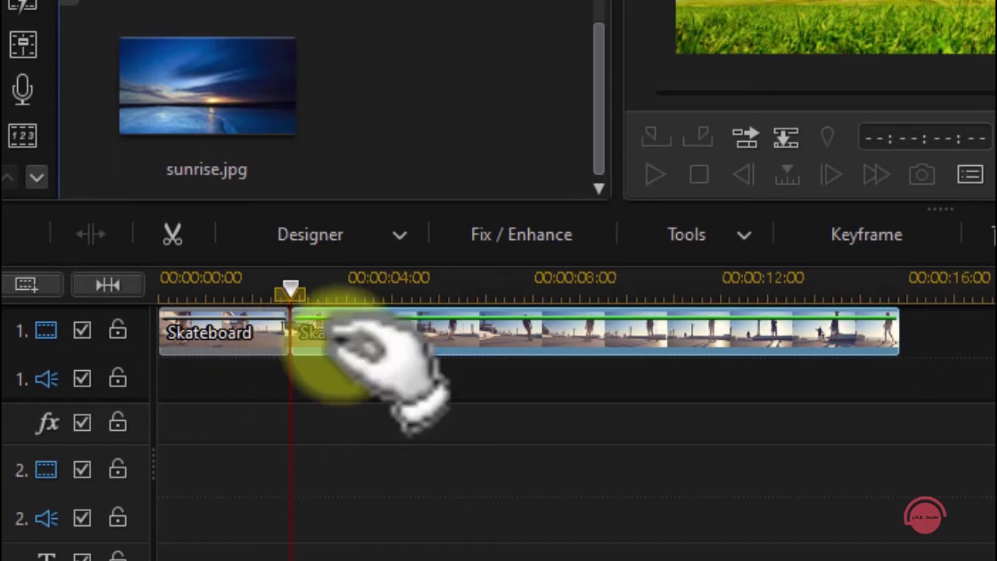
- Remove the first segment of the split Skateboard clip, filling the gap, and play back the shortened movie
{"action": "left_click", "coordinate": [218, 335]}
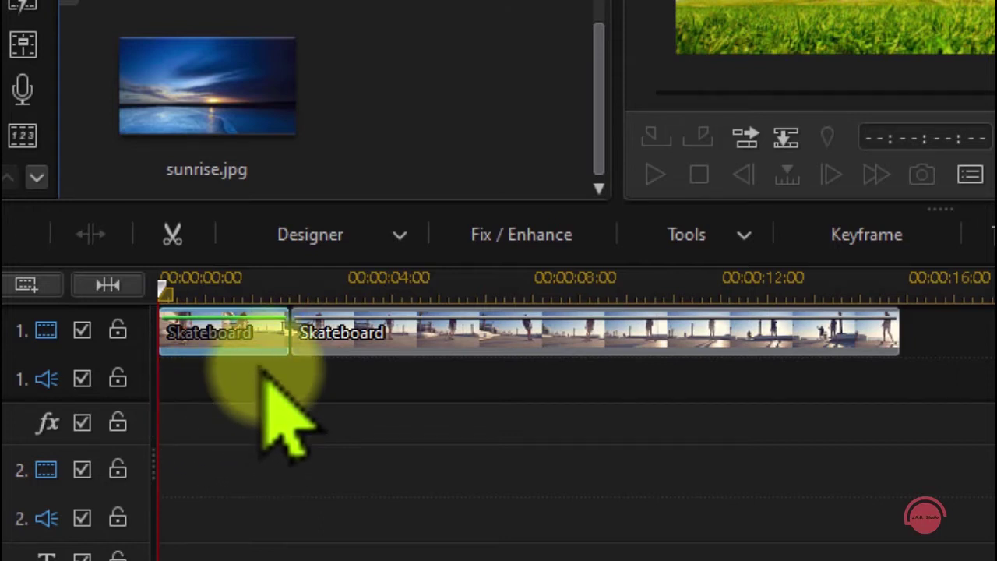
{"action": "key", "text": "Delete"}
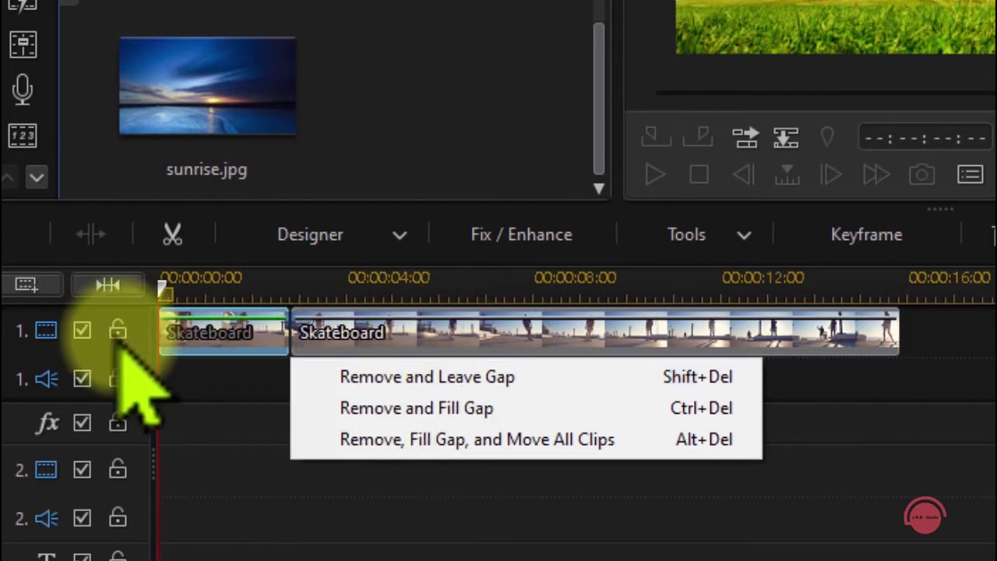
{"action": "left_click", "coordinate": [377, 413]}
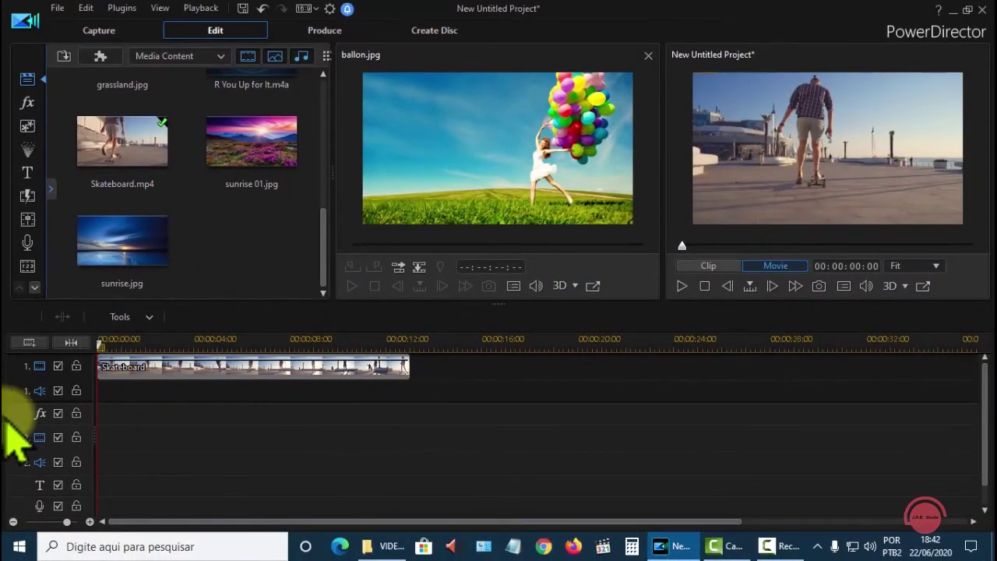
{"action": "left_click", "coordinate": [682, 285]}
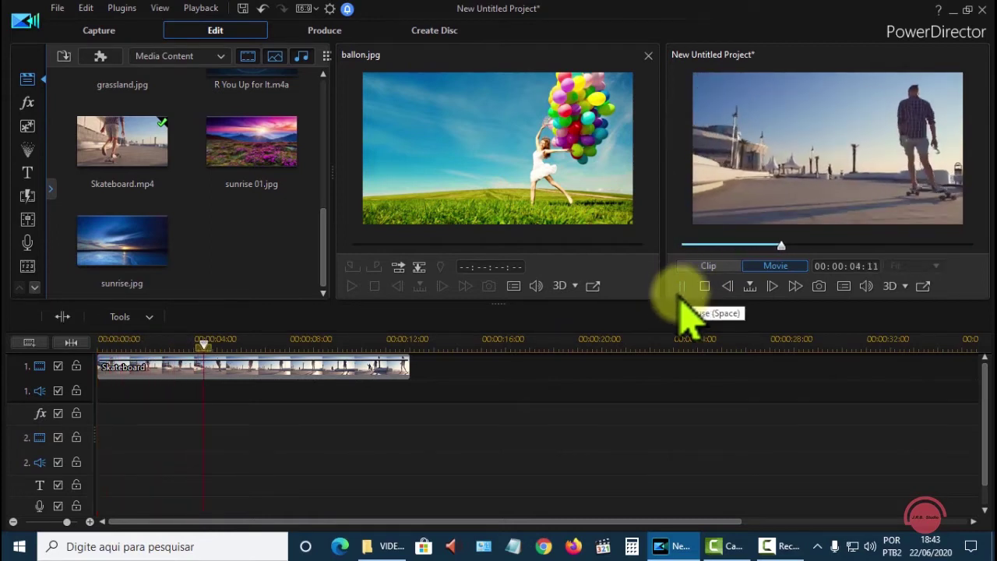
{"action": "left_click", "coordinate": [568, 419]}
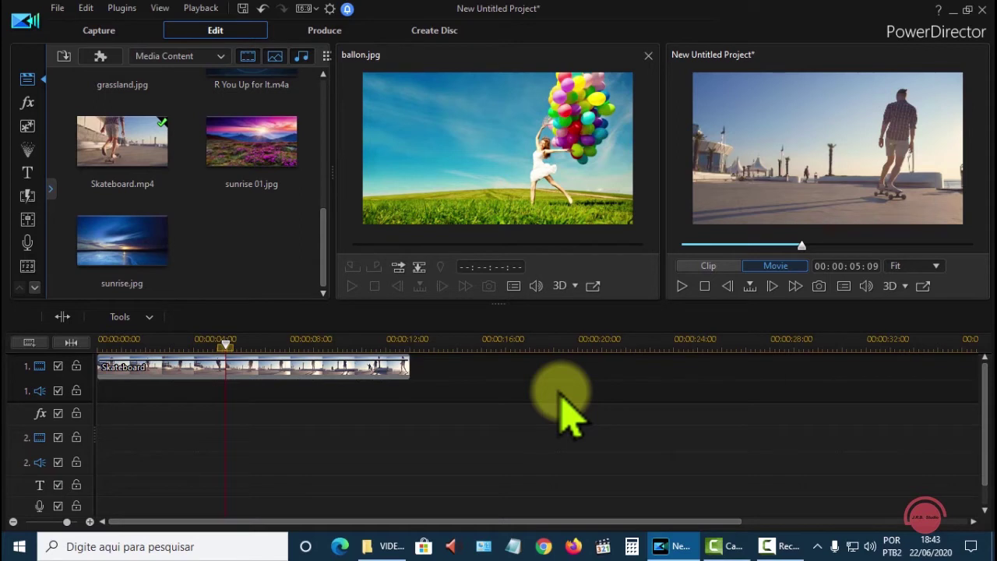
- Open the full Skateboard clip in the PiP Designer and scale it proportionally to about 1.319
{"action": "left_click", "coordinate": [175, 366]}
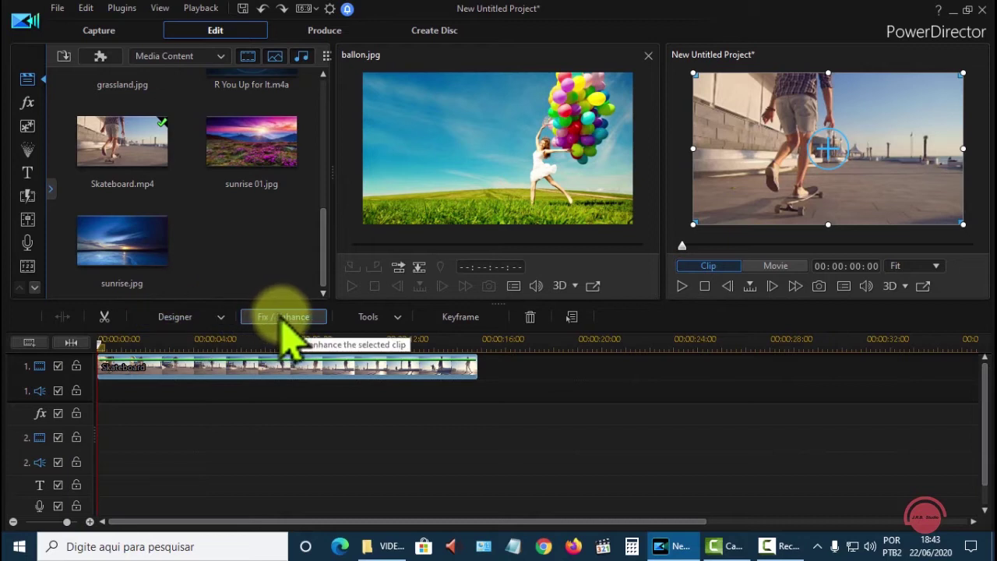
{"action": "double_click", "coordinate": [304, 380]}
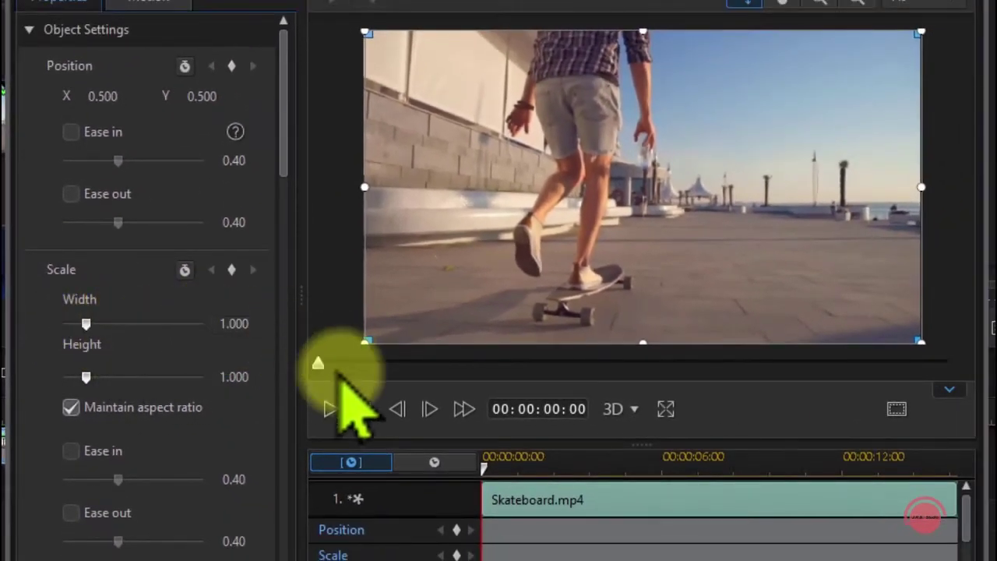
{"action": "mouse_move", "coordinate": [86, 323]}
{"action": "left_mouse_down"}
{"action": "mouse_move", "coordinate": [147, 324]}
{"action": "mouse_move", "coordinate": [70, 326]}
{"action": "left_mouse_up"}
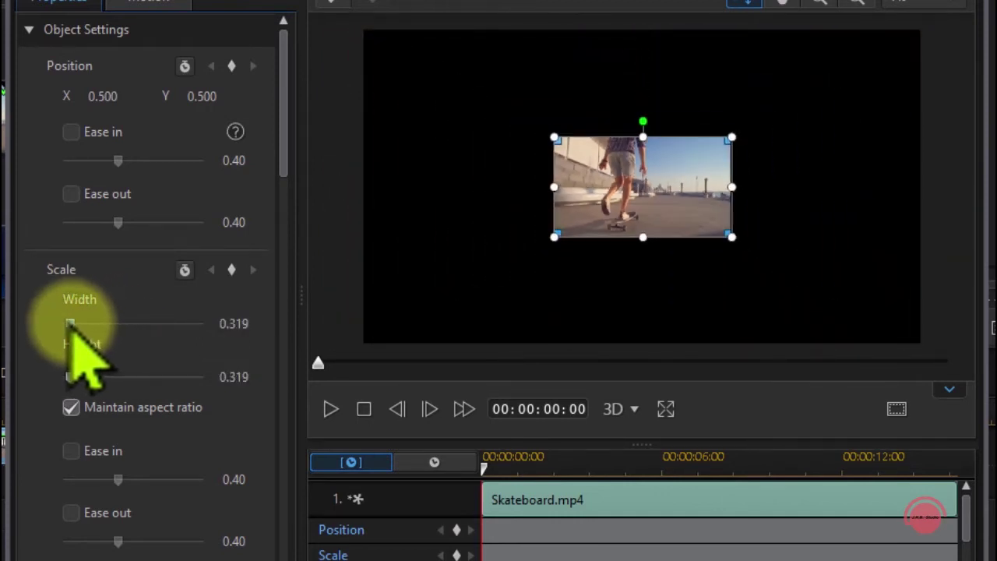
{"action": "left_click_drag", "start_coordinate": [72, 324], "coordinate": [87, 324]}
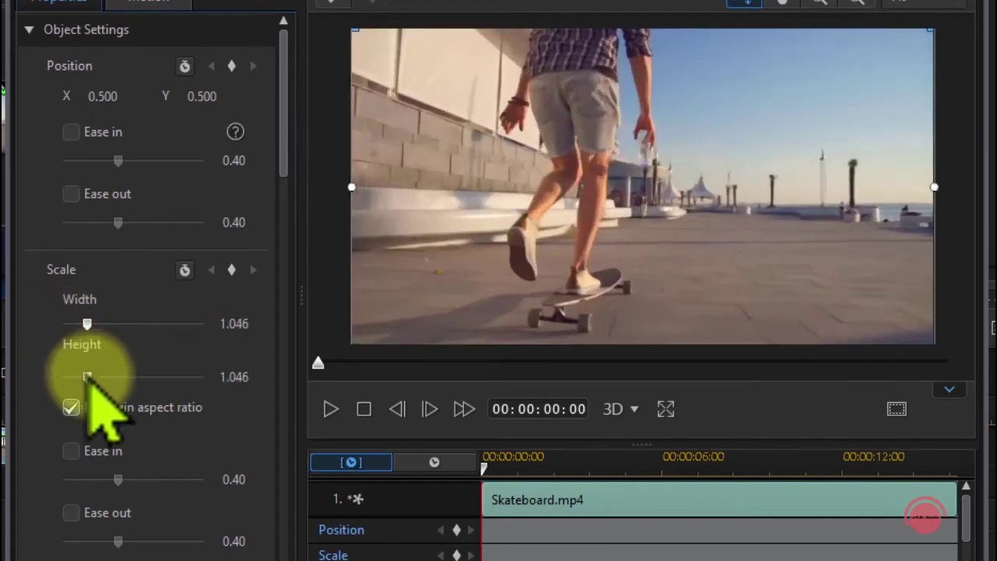
{"action": "mouse_move", "coordinate": [88, 377]}
{"action": "left_mouse_down"}
{"action": "mouse_move", "coordinate": [125, 377]}
{"action": "mouse_move", "coordinate": [82, 377]}
{"action": "mouse_move", "coordinate": [97, 377]}
{"action": "left_mouse_up"}
{"action": "mouse_move", "coordinate": [97, 323]}
{"action": "left_mouse_down"}
{"action": "mouse_move", "coordinate": [86, 322]}
{"action": "mouse_move", "coordinate": [119, 324]}
{"action": "mouse_move", "coordinate": [93, 324]}
{"action": "left_mouse_up"}
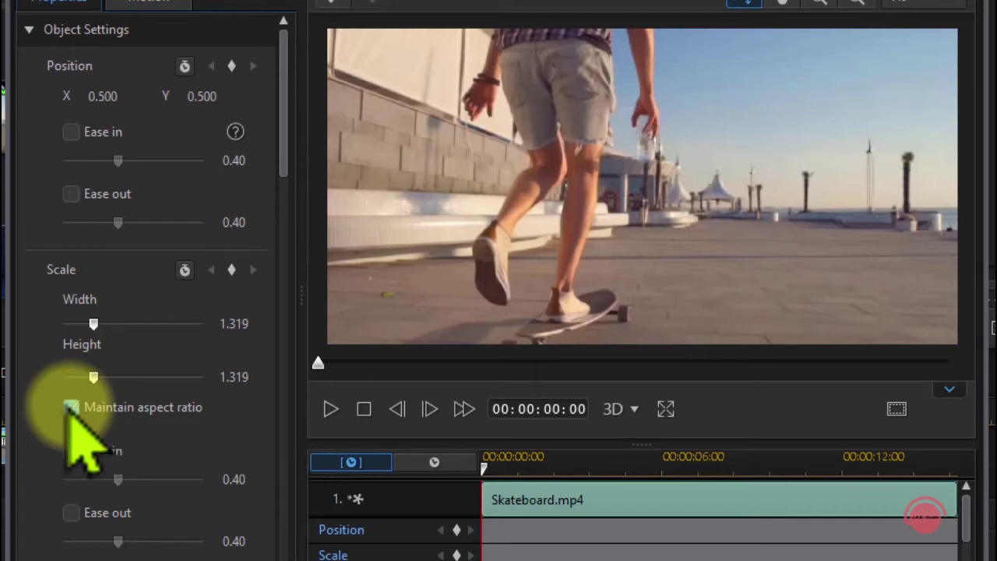
- Turn off the aspect ratio lock and scale the clip to a width of about 1.001 and a height of about 0.683
{"action": "left_click", "coordinate": [71, 407]}
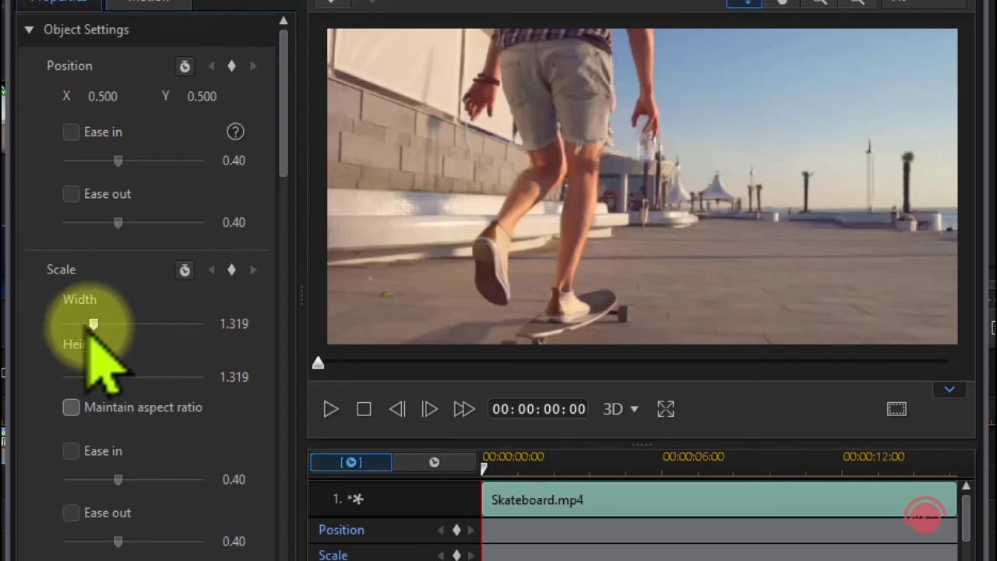
{"action": "mouse_move", "coordinate": [93, 323]}
{"action": "left_mouse_down"}
{"action": "mouse_move", "coordinate": [141, 324]}
{"action": "mouse_move", "coordinate": [96, 324]}
{"action": "left_mouse_up"}
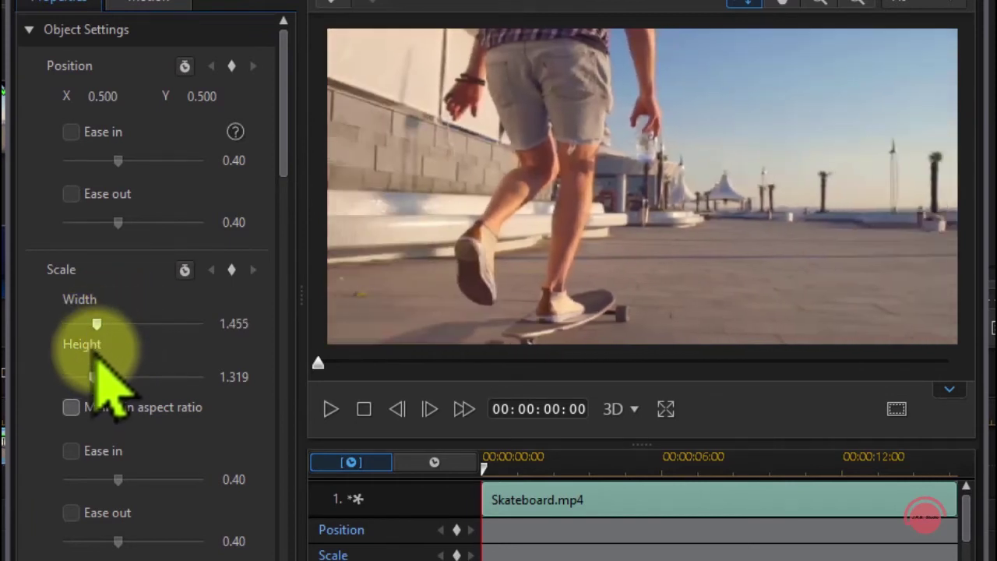
{"action": "mouse_move", "coordinate": [94, 376]}
{"action": "left_mouse_down"}
{"action": "mouse_move", "coordinate": [164, 376]}
{"action": "mouse_move", "coordinate": [79, 376]}
{"action": "left_mouse_up"}
{"action": "left_click_drag", "start_coordinate": [92, 324], "coordinate": [85, 324]}
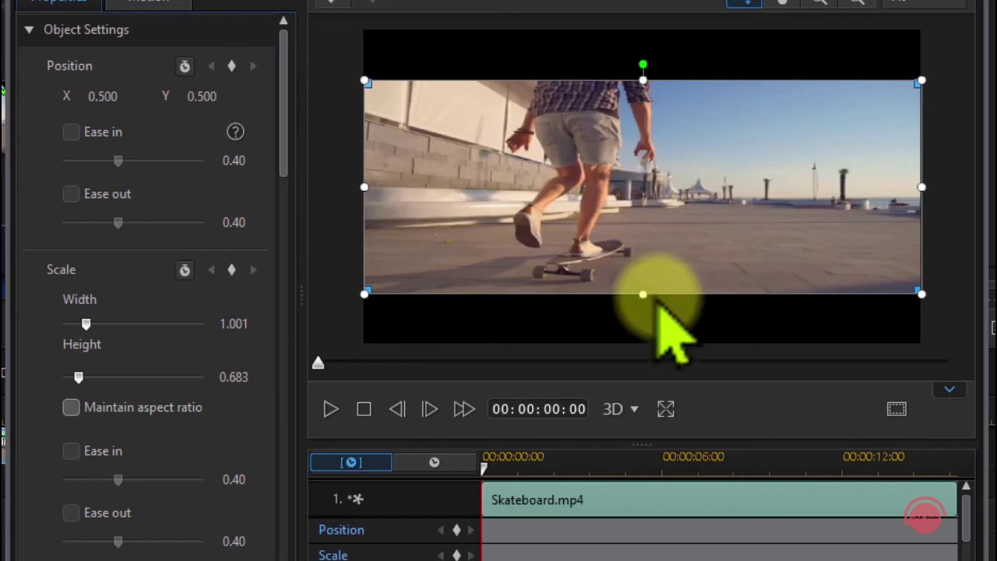
- Resize the clip by its edges in the preview to about 0.891 wide and 0.906 high, and centre it at X 0.500, Y 0.500
{"action": "left_click_drag", "start_coordinate": [638, 295], "coordinate": [638, 340]}
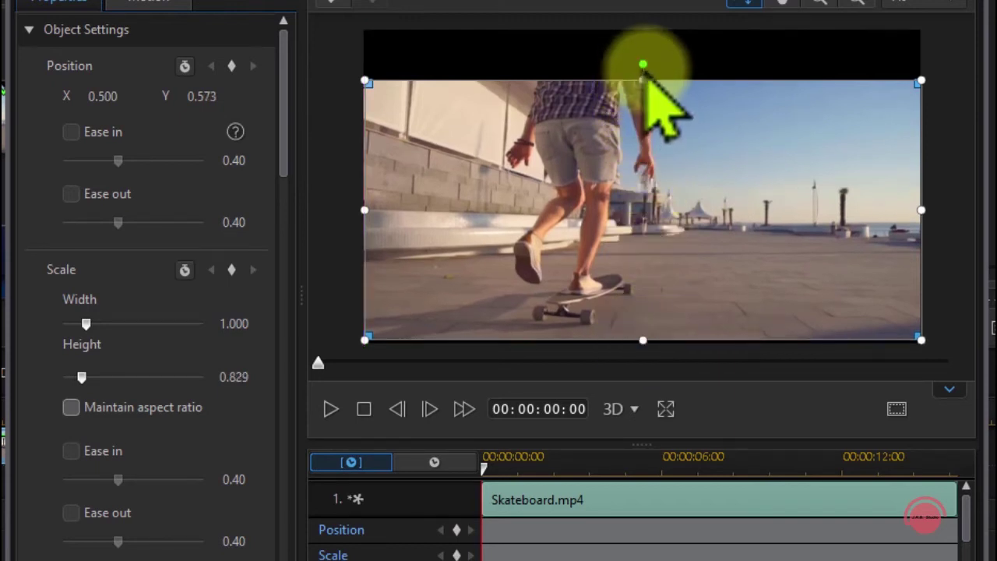
{"action": "left_click_drag", "start_coordinate": [642, 78], "coordinate": [647, 31]}
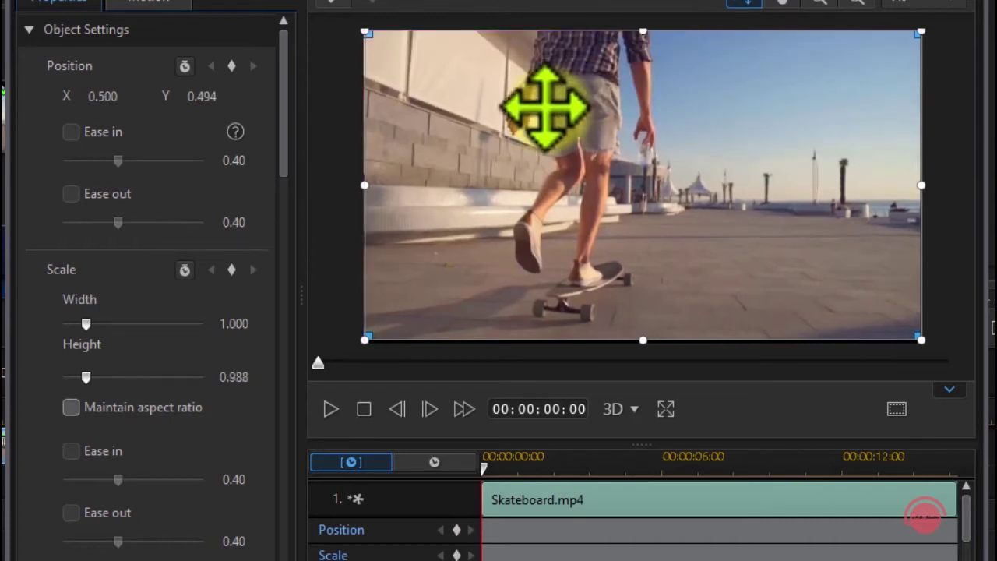
{"action": "left_click_drag", "start_coordinate": [373, 184], "coordinate": [384, 185]}
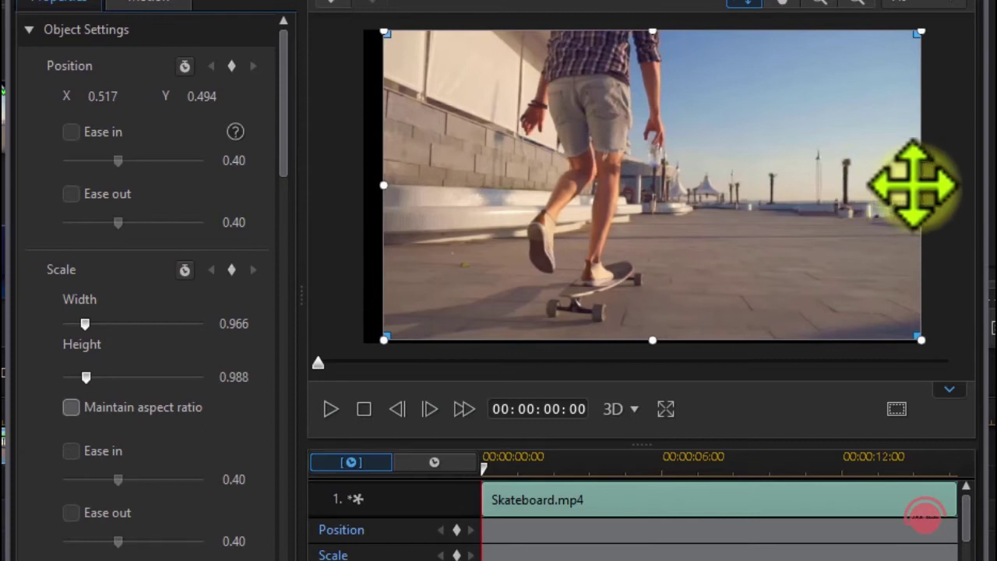
{"action": "left_click_drag", "start_coordinate": [916, 187], "coordinate": [876, 187]}
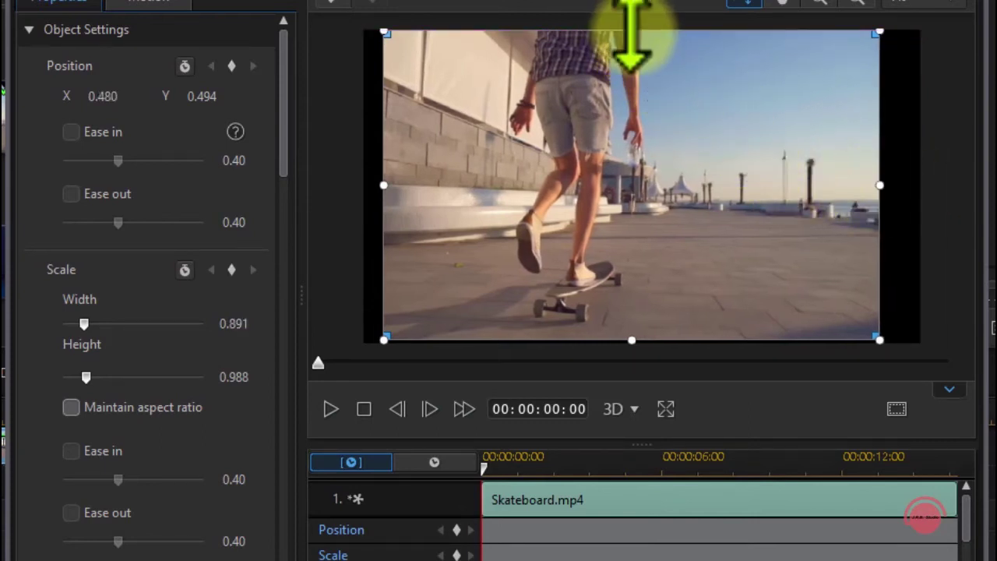
{"action": "left_click_drag", "start_coordinate": [630, 35], "coordinate": [631, 59]}
{"action": "left_click_drag", "start_coordinate": [645, 195], "coordinate": [635, 168]}
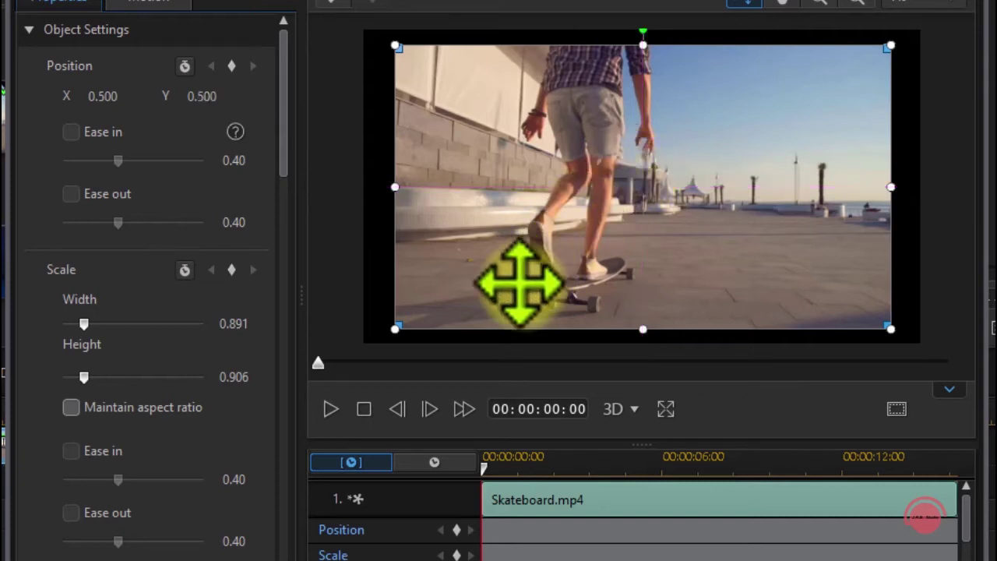
- Turn the aspect ratio lock back on, enlarge the clip by its corners to about 0.992 by 1.009, and move it to about X 0.504, Y 0.483
{"action": "left_click", "coordinate": [70, 407]}
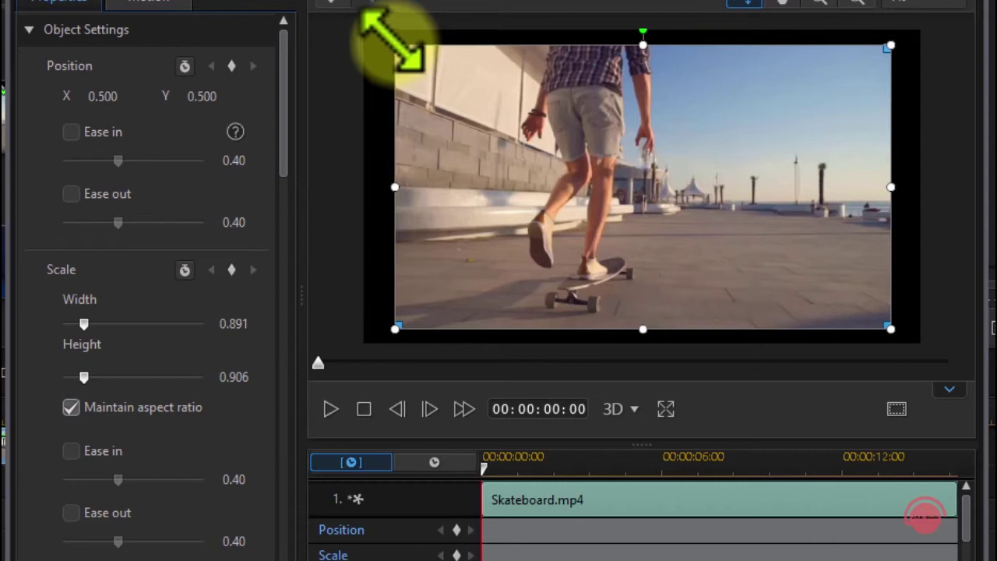
{"action": "left_click_drag", "start_coordinate": [395, 45], "coordinate": [368, 31]}
{"action": "left_click_drag", "start_coordinate": [888, 31], "coordinate": [921, 29]}
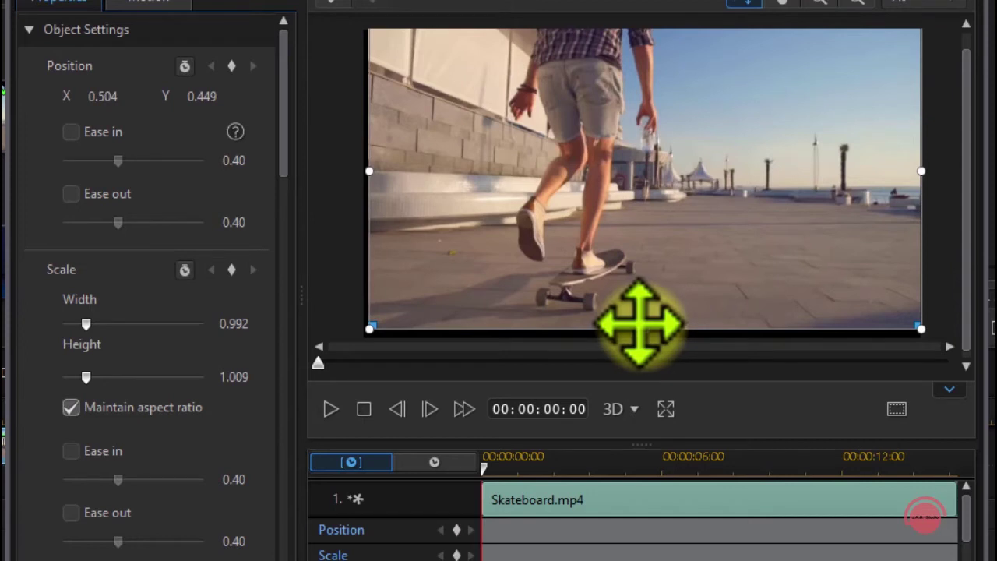
{"action": "left_click_drag", "start_coordinate": [638, 320], "coordinate": [647, 331]}
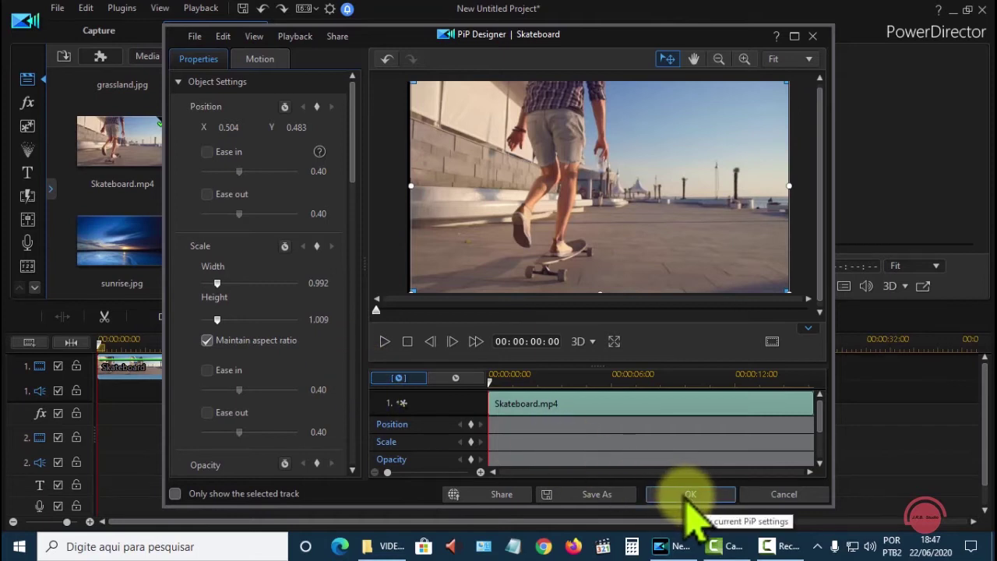
- Apply the current PiP settings to the Skateboard clip, and reopen the clip from the timeline in the PiP Designer
{"action": "left_click", "coordinate": [688, 495]}
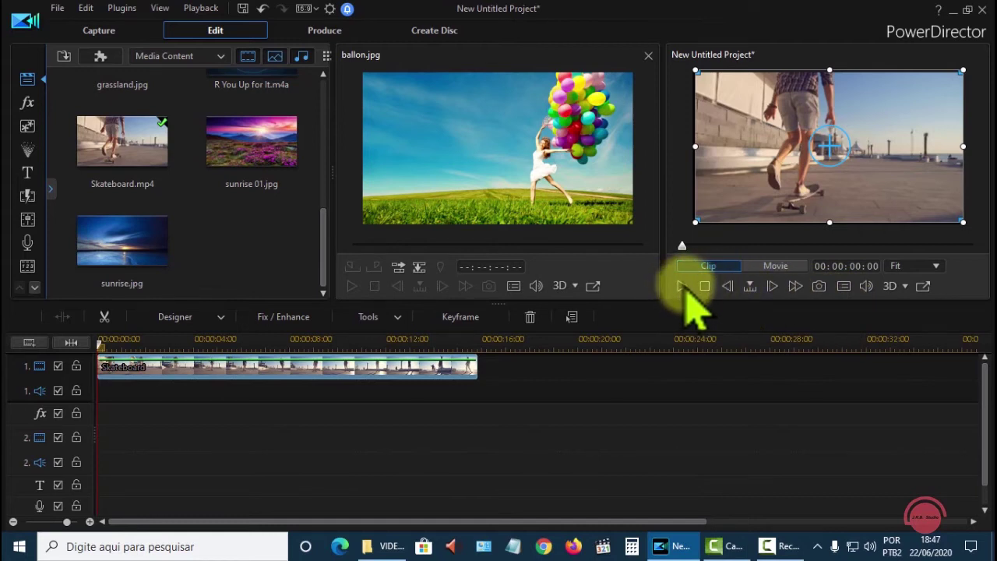
{"action": "left_click", "coordinate": [238, 366]}
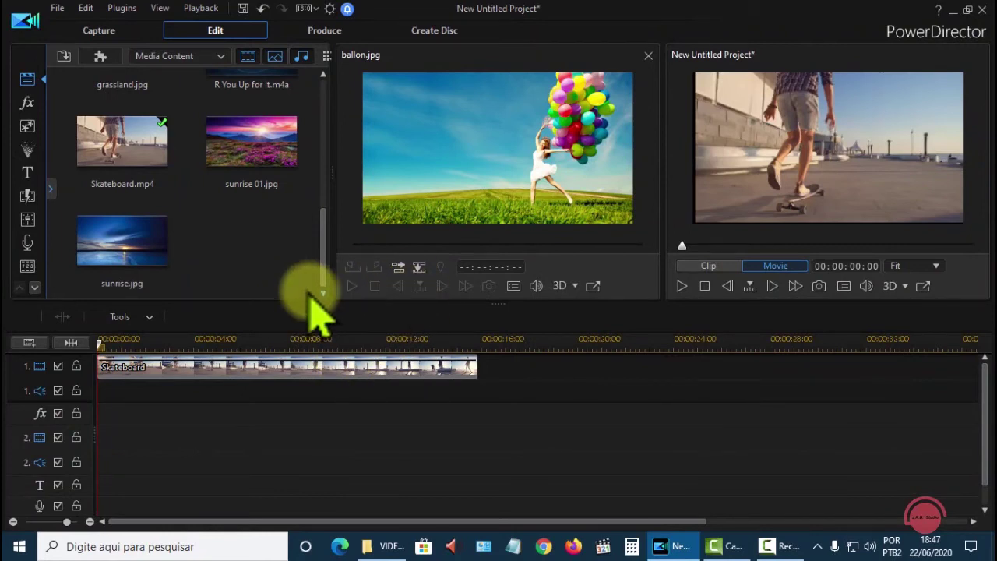
{"action": "left_click", "coordinate": [267, 352]}
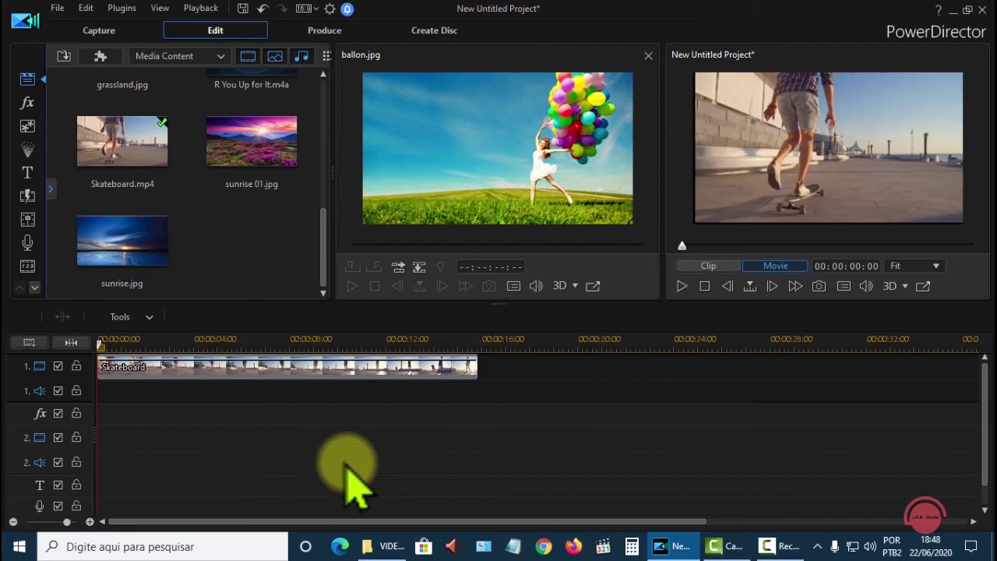
{"action": "left_click", "coordinate": [299, 367]}
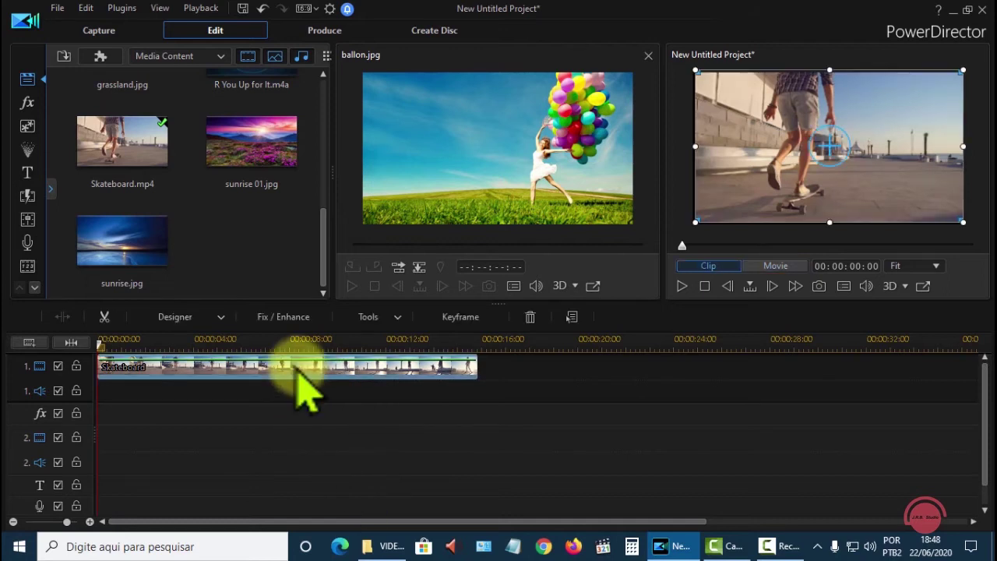
{"action": "double_click", "coordinate": [297, 366]}
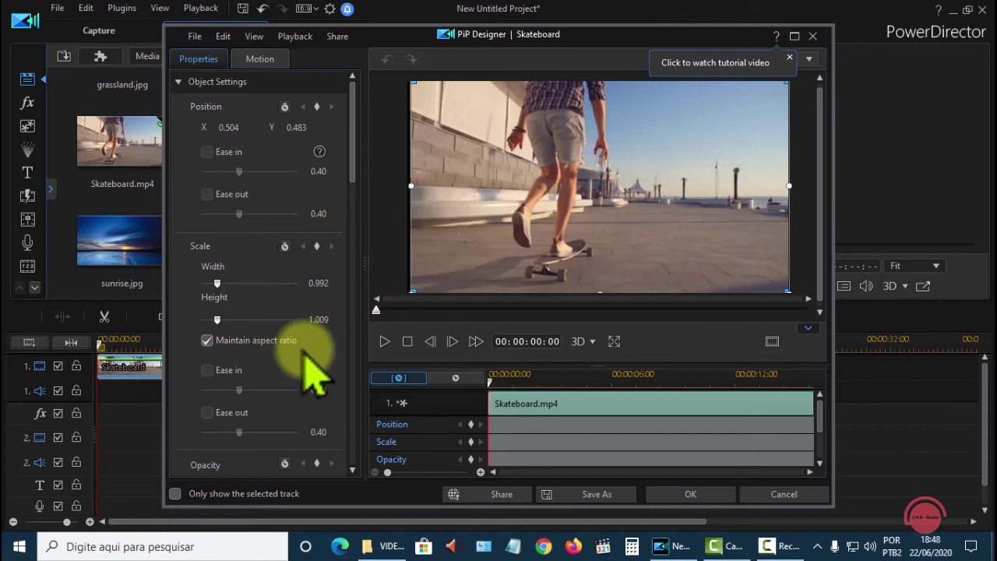
- Lower the clip's opacity to 0% and restore it to 100%
{"action": "scroll", "coordinate": [355, 199], "scroll_direction": "down", "scroll_amount": 3}
{"action": "left_click_drag", "start_coordinate": [353, 208], "coordinate": [353, 257]}
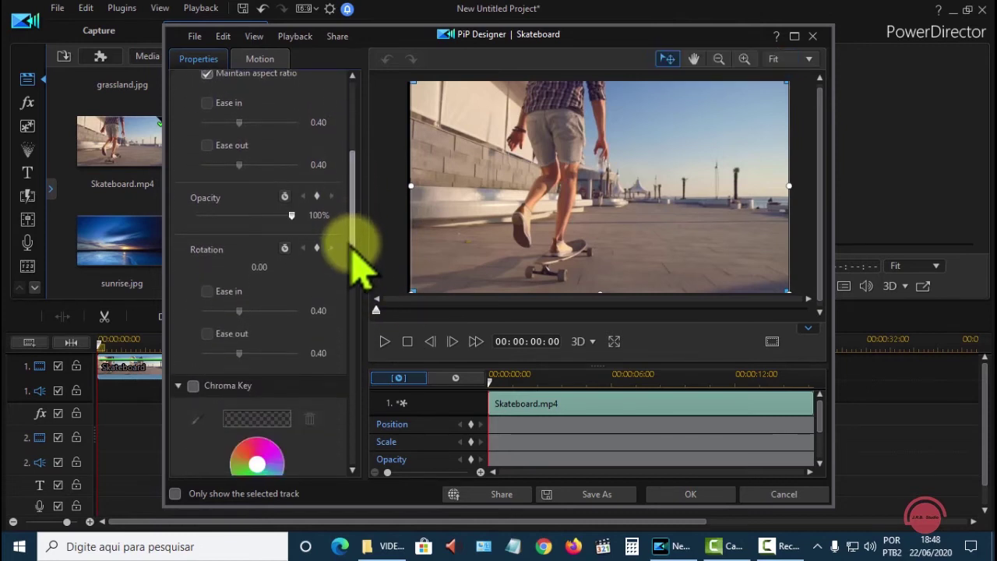
{"action": "left_click_drag", "start_coordinate": [293, 218], "coordinate": [184, 228]}
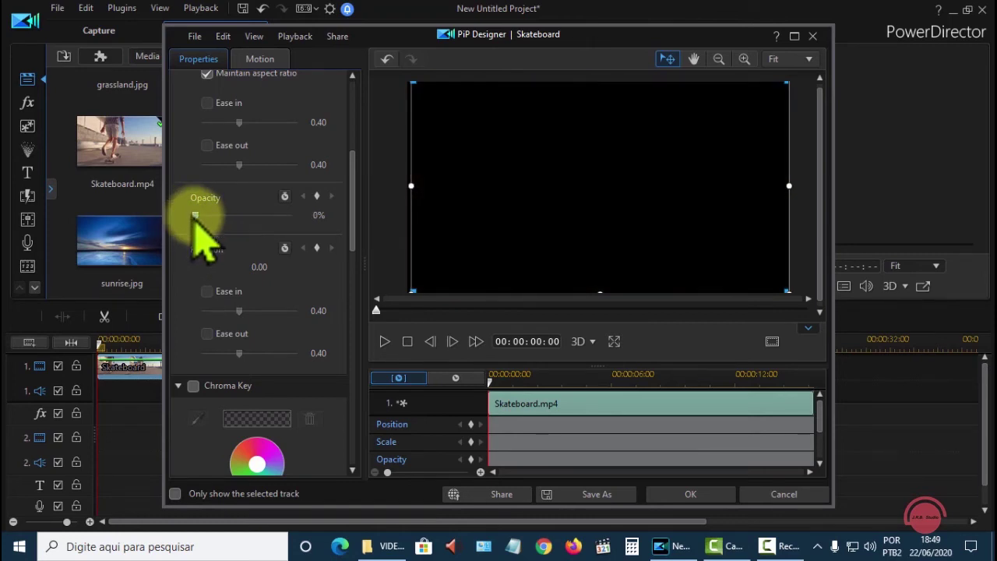
{"action": "left_click_drag", "start_coordinate": [196, 218], "coordinate": [293, 232]}
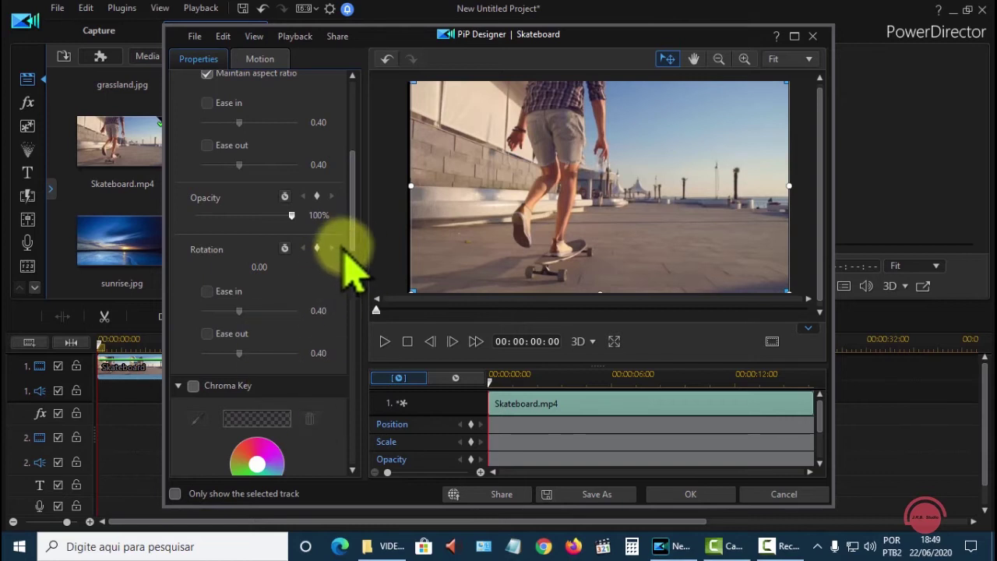
- Review the object settings and scrub the clip to about 00:00:09:08 and 00:00:03:07, returning to its start each time
{"action": "left_click_drag", "start_coordinate": [349, 247], "coordinate": [356, 156]}
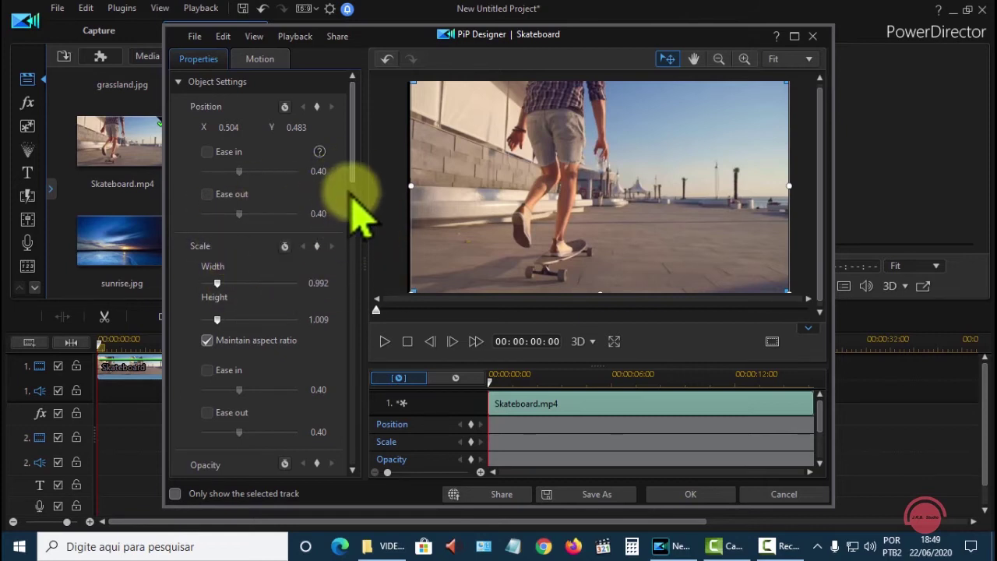
{"action": "left_click_drag", "start_coordinate": [354, 183], "coordinate": [351, 269]}
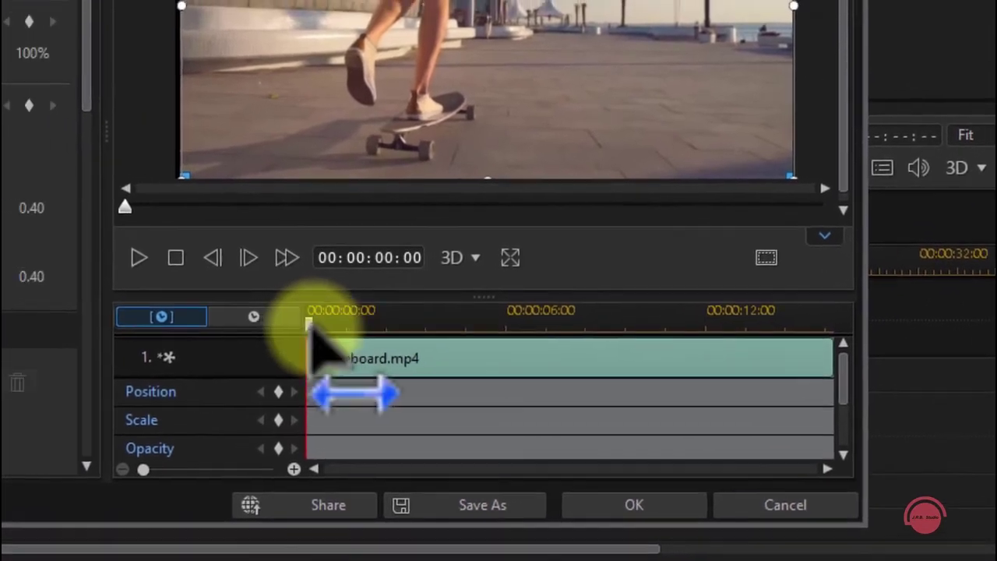
{"action": "left_click_drag", "start_coordinate": [309, 326], "coordinate": [615, 335]}
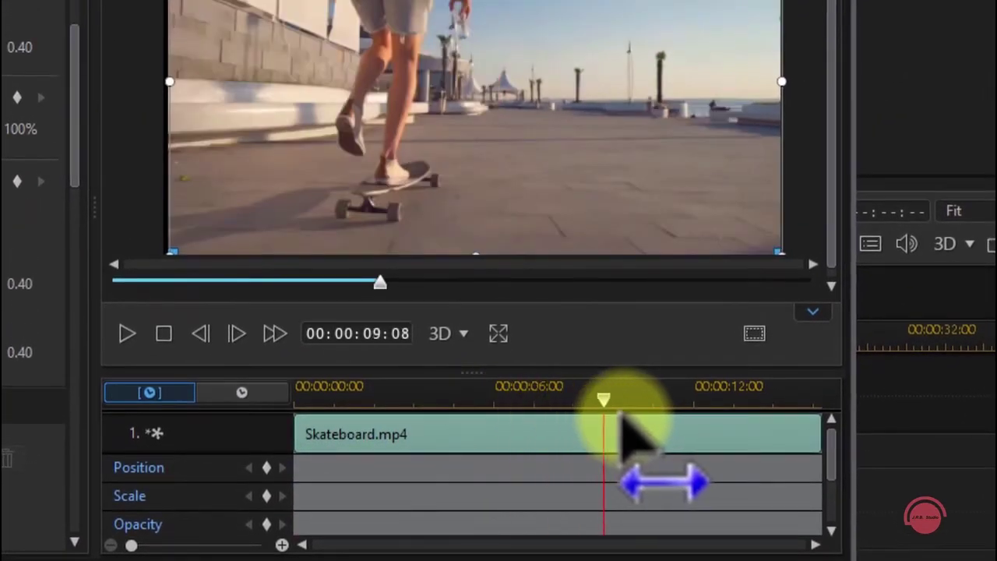
{"action": "left_click_drag", "start_coordinate": [620, 417], "coordinate": [295, 436]}
{"action": "left_click", "coordinate": [266, 524]}
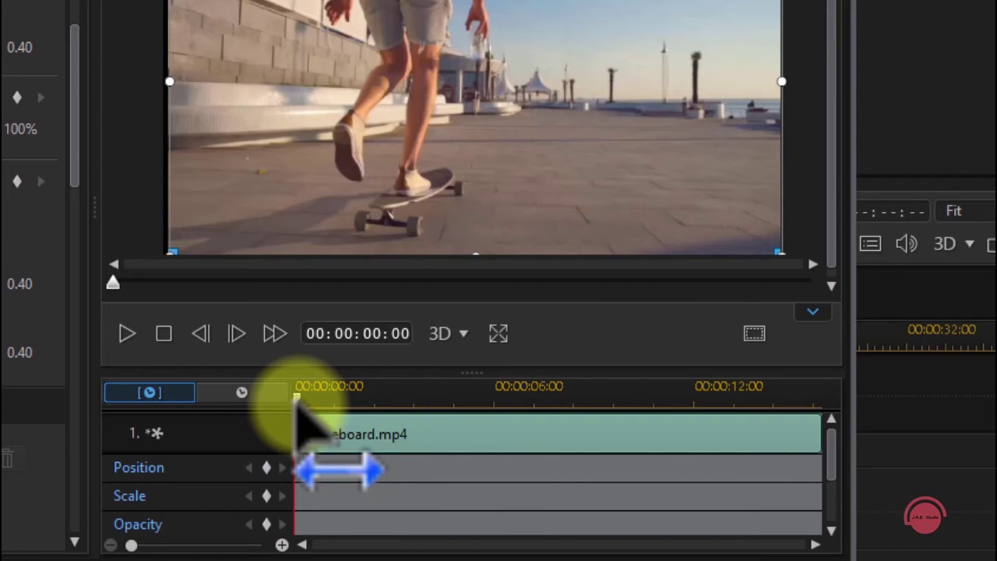
{"action": "left_click_drag", "start_coordinate": [297, 407], "coordinate": [403, 422]}
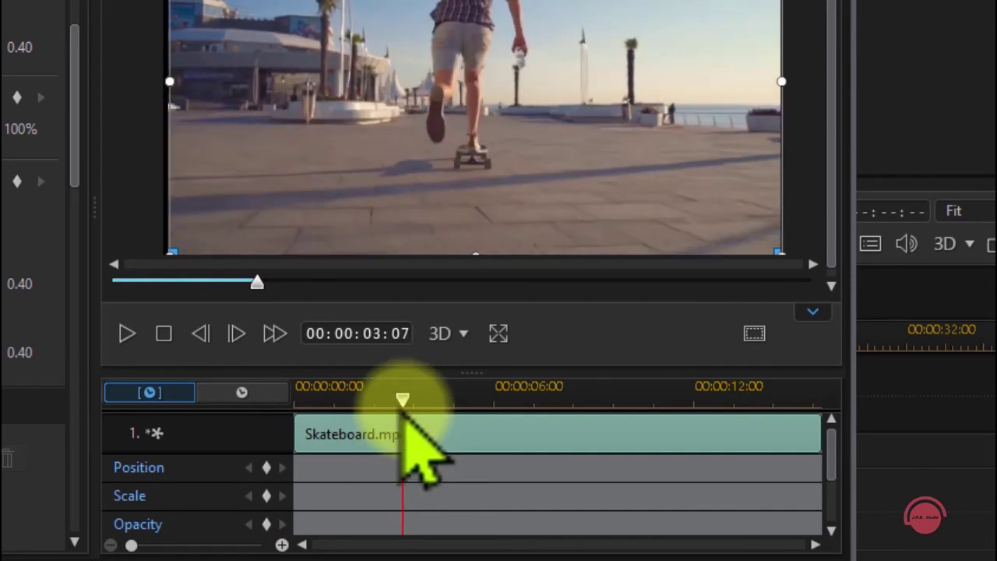
{"action": "mouse_move", "coordinate": [402, 415]}
{"action": "left_mouse_down"}
{"action": "mouse_move", "coordinate": [402, 399]}
{"action": "mouse_move", "coordinate": [289, 401]}
{"action": "left_mouse_up"}
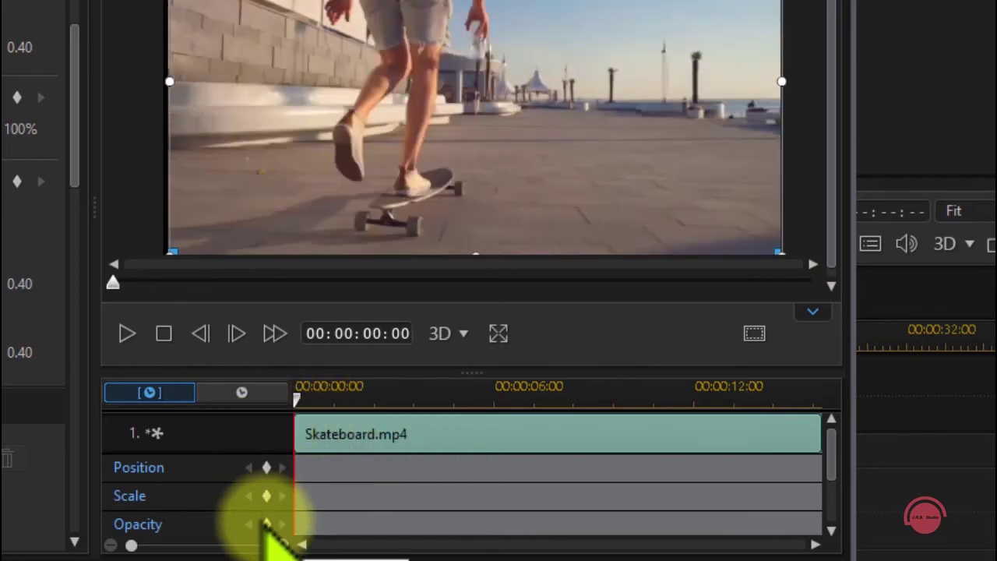
- Create a fade-in with opacity keyframes of 0% at the clip's start and 100% at about 00:00:03:01
{"action": "left_click", "coordinate": [265, 523]}
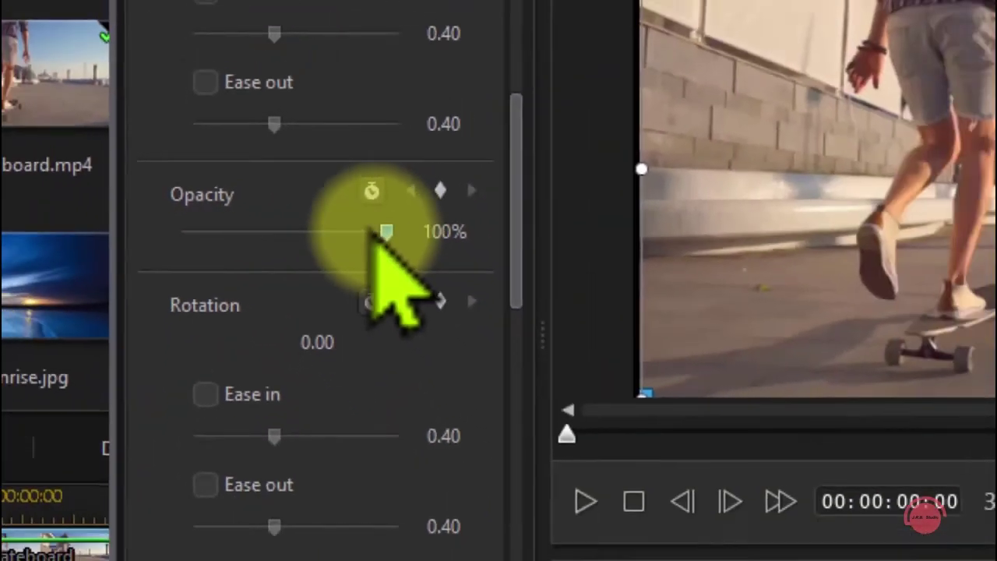
{"action": "left_click_drag", "start_coordinate": [385, 232], "coordinate": [178, 231]}
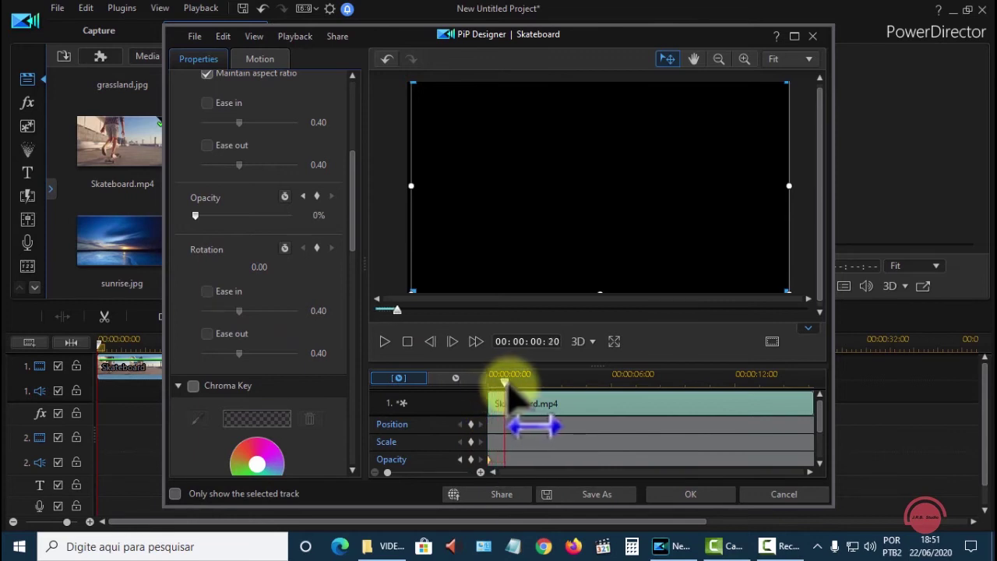
{"action": "left_click", "coordinate": [550, 378]}
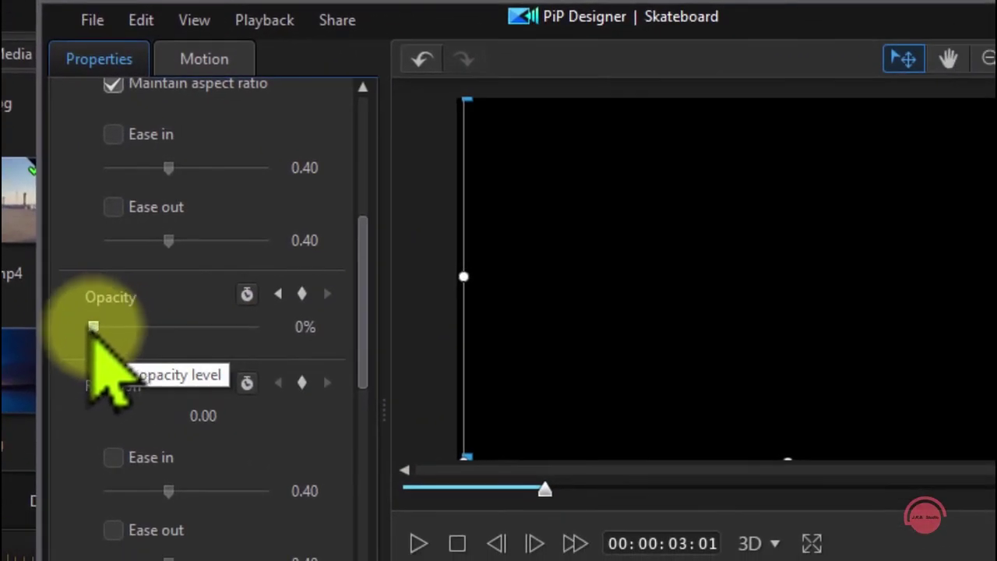
{"action": "left_click_drag", "start_coordinate": [93, 325], "coordinate": [303, 356]}
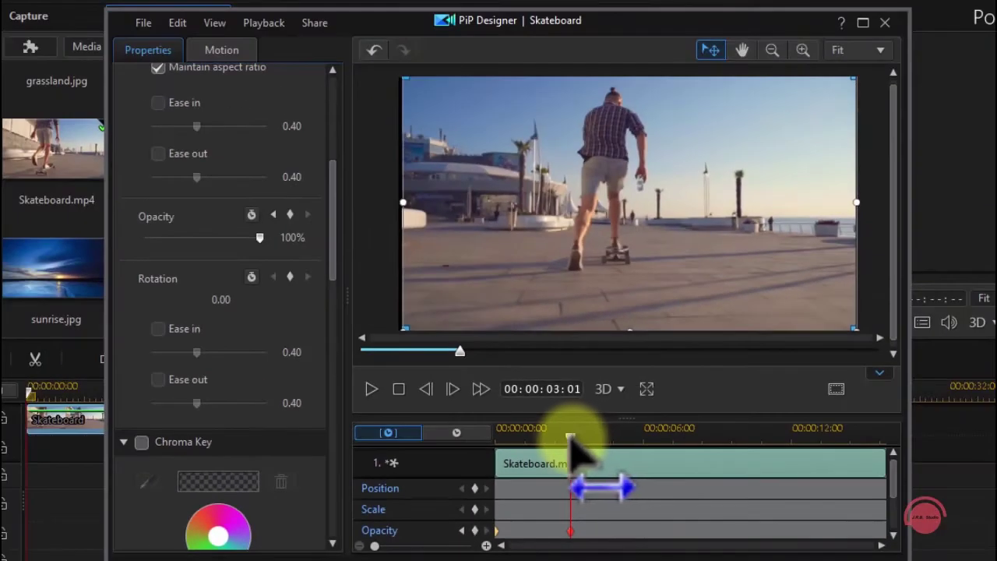
- Preview the fade-in from the clip's start, apply the PiP settings, and play the clip in the project preview
{"action": "left_click_drag", "start_coordinate": [570, 436], "coordinate": [480, 452]}
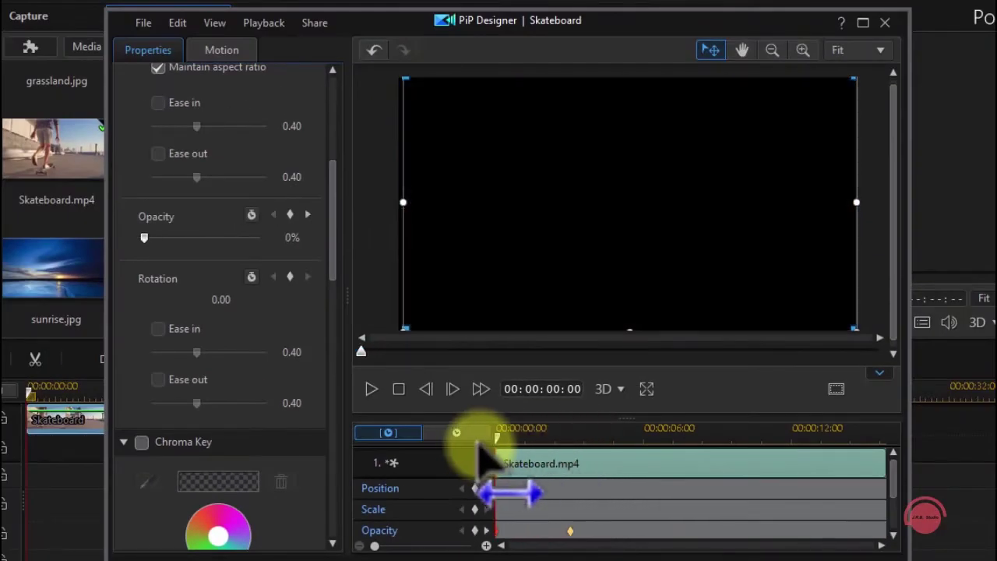
{"action": "left_click", "coordinate": [372, 389]}
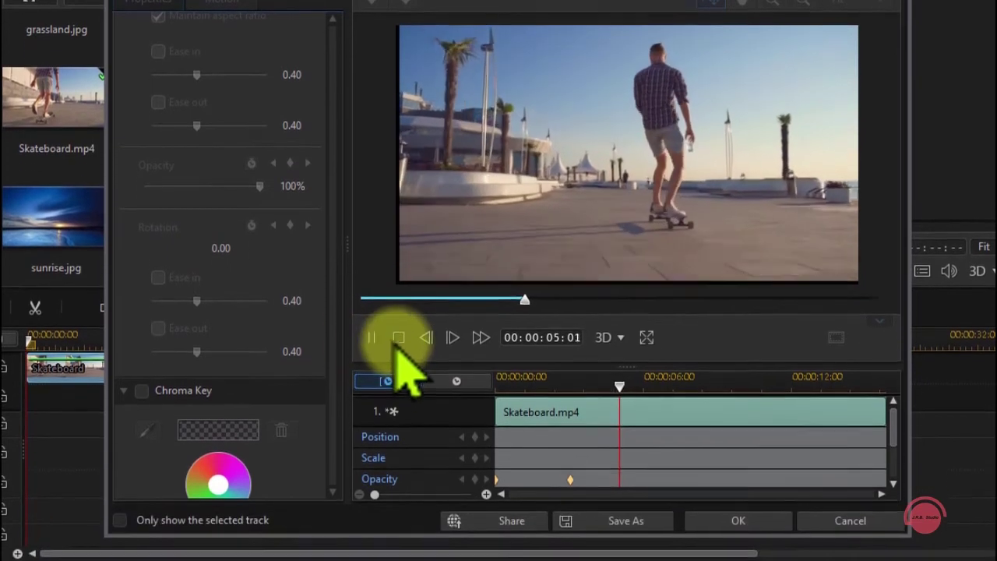
{"action": "left_click", "coordinate": [396, 342]}
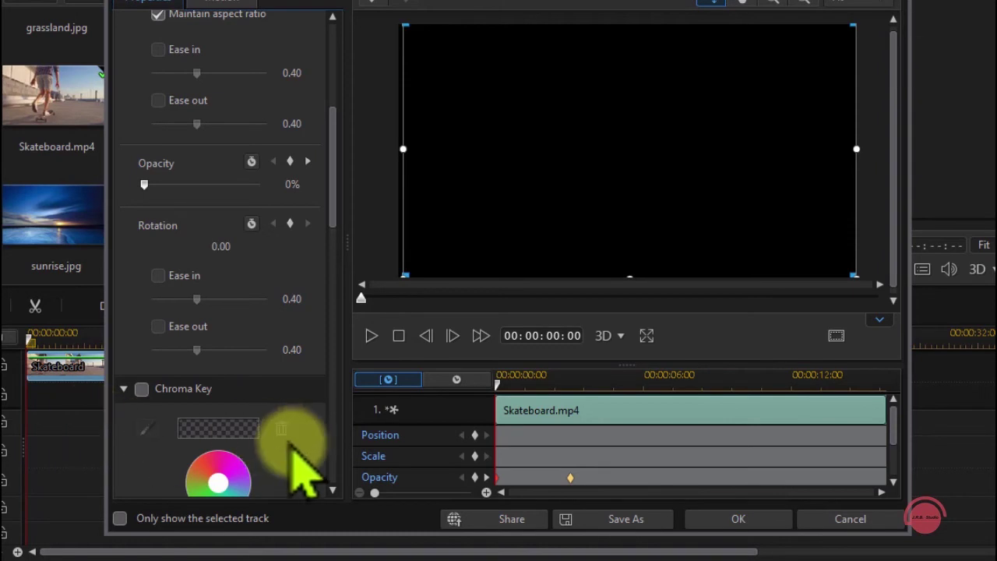
{"action": "left_click", "coordinate": [726, 520]}
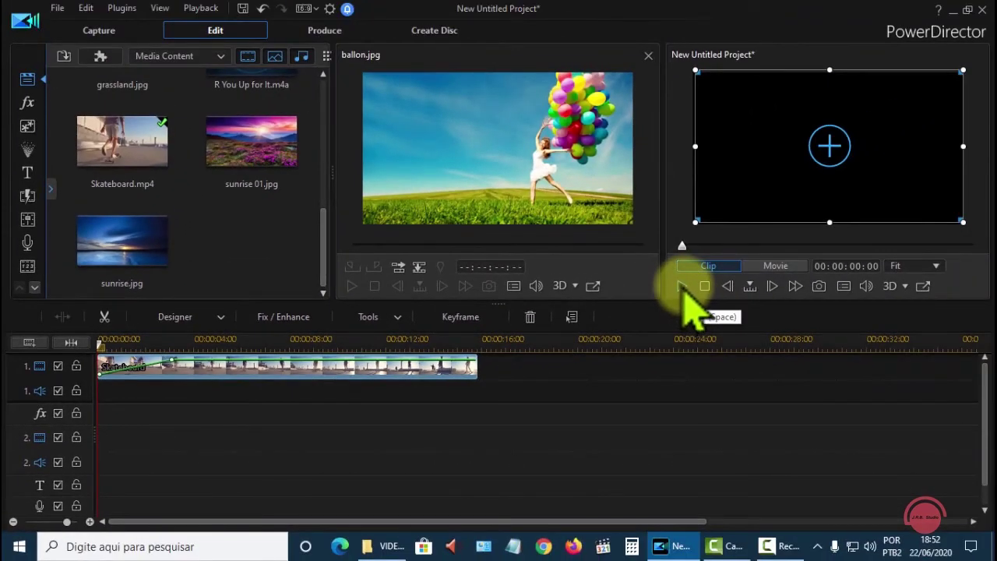
{"action": "left_click", "coordinate": [682, 288]}
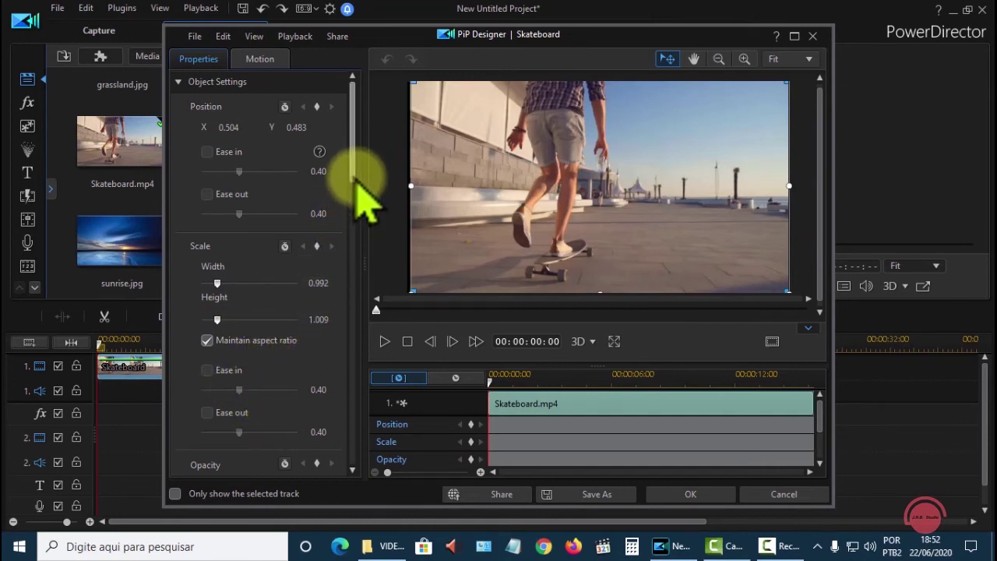
- Create a fade-out with opacity keyframes of 100% at about 00:00:13:09 and 0% at the clip's end, 00:00:15:22
{"action": "left_click_drag", "start_coordinate": [353, 181], "coordinate": [350, 256]}
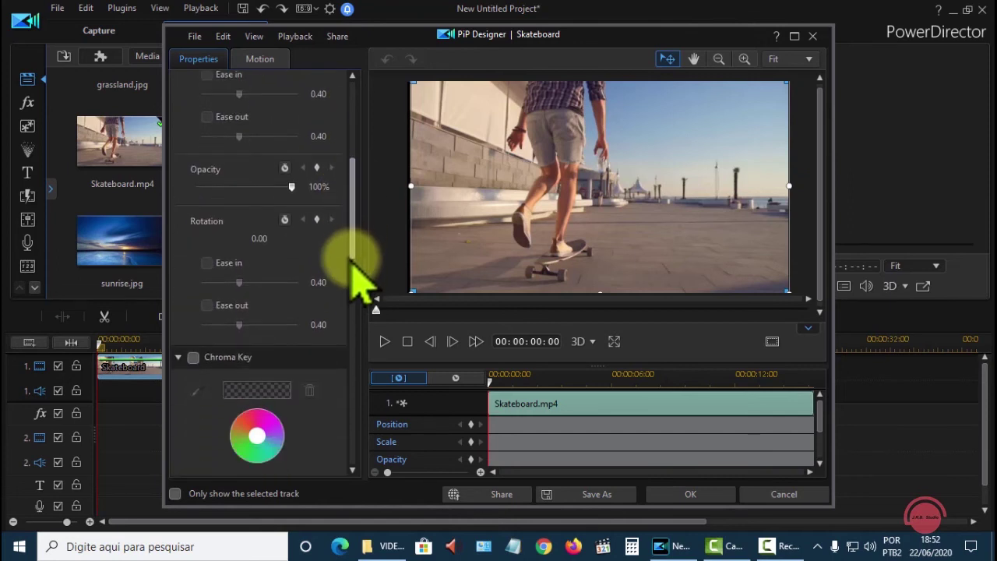
{"action": "left_click_drag", "start_coordinate": [492, 388], "coordinate": [763, 419]}
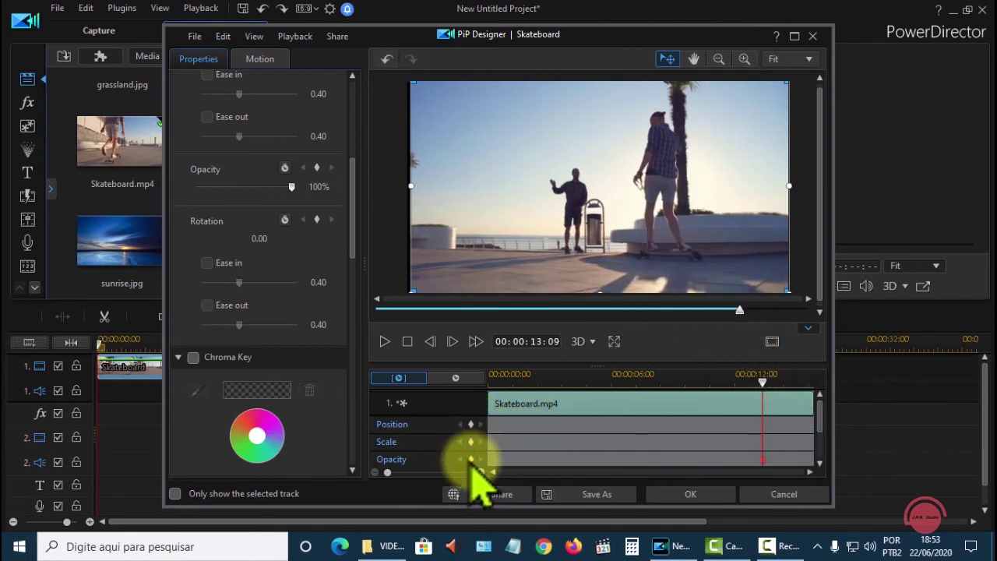
{"action": "left_click", "coordinate": [767, 399]}
{"action": "left_click_drag", "start_coordinate": [762, 390], "coordinate": [814, 391]}
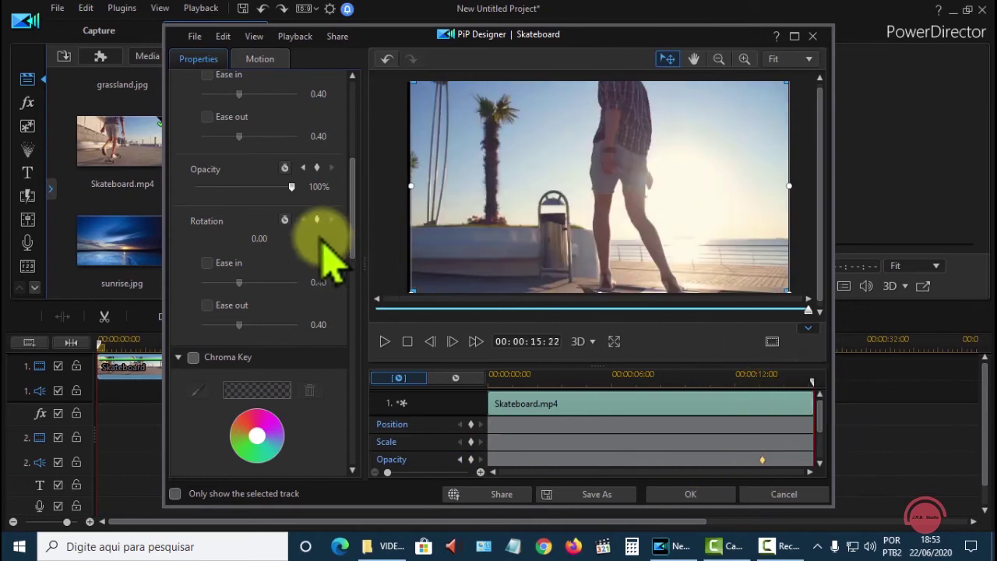
{"action": "left_click_drag", "start_coordinate": [292, 191], "coordinate": [178, 189]}
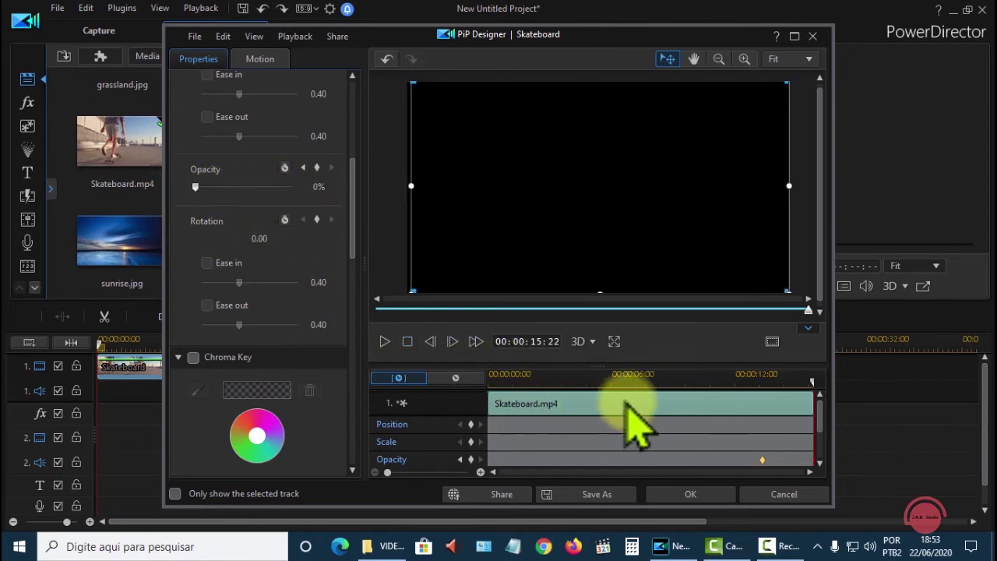
- Play the clip from about 00:00:07:06 to preview the fade-out, and undo the opacity keyframes
{"action": "left_click", "coordinate": [636, 380]}
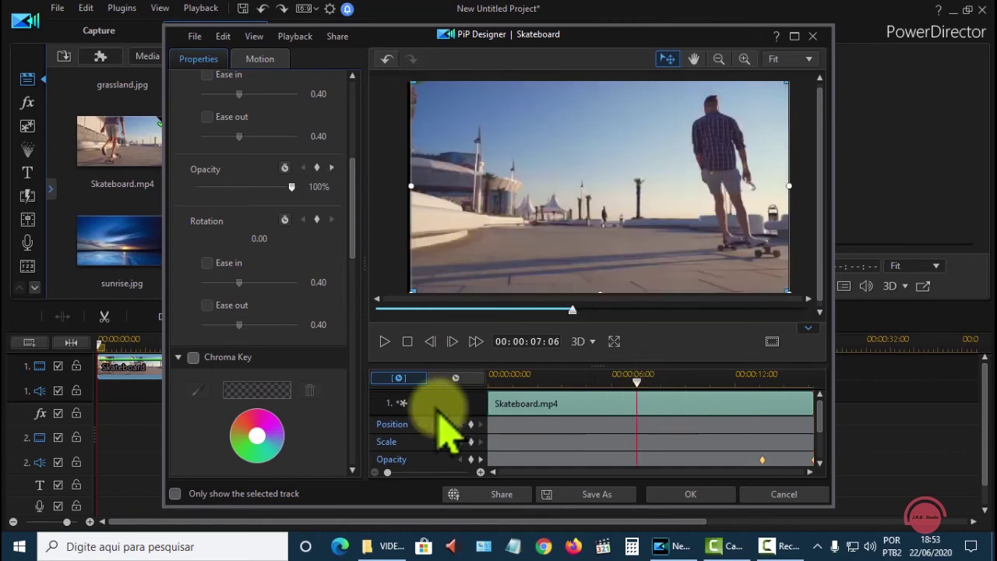
{"action": "left_click", "coordinate": [383, 341]}
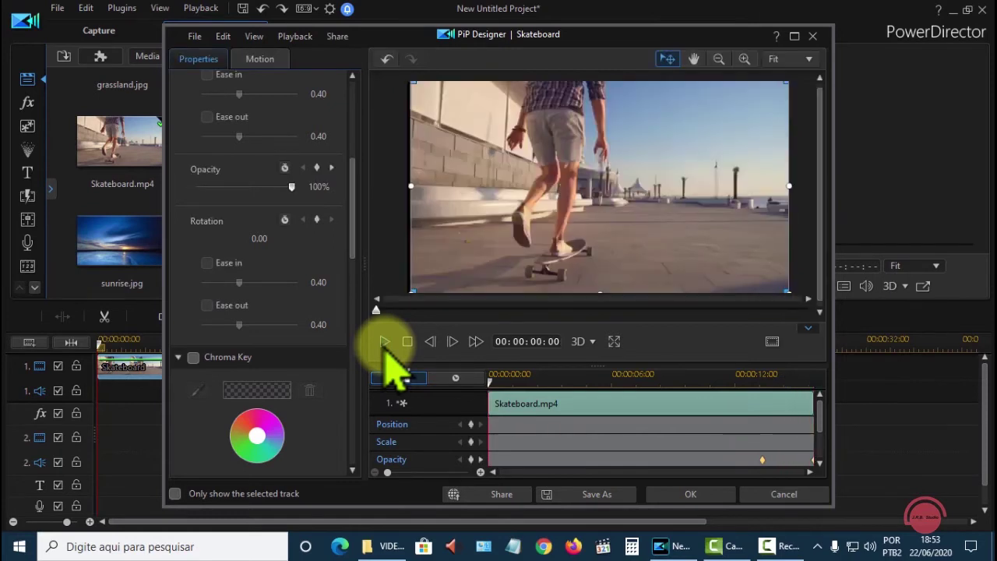
{"action": "key", "text": "ctrl+z"}
- Enable Chroma Key, sample the light blue sky in the preview as the key colour, and undo the keying
{"action": "scroll", "coordinate": [249, 290], "scroll_direction": "down", "scroll_amount": 3}
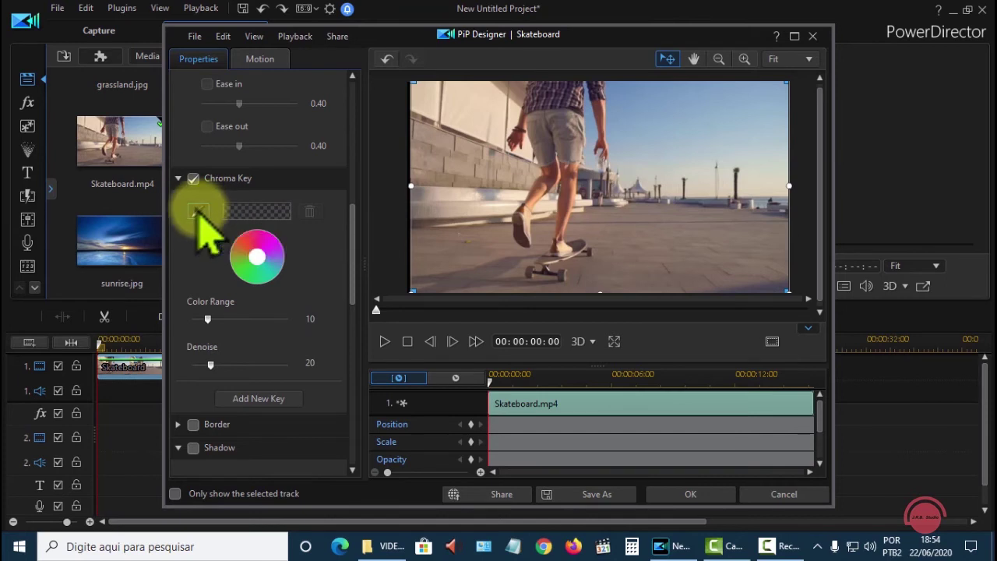
{"action": "left_click", "coordinate": [199, 212]}
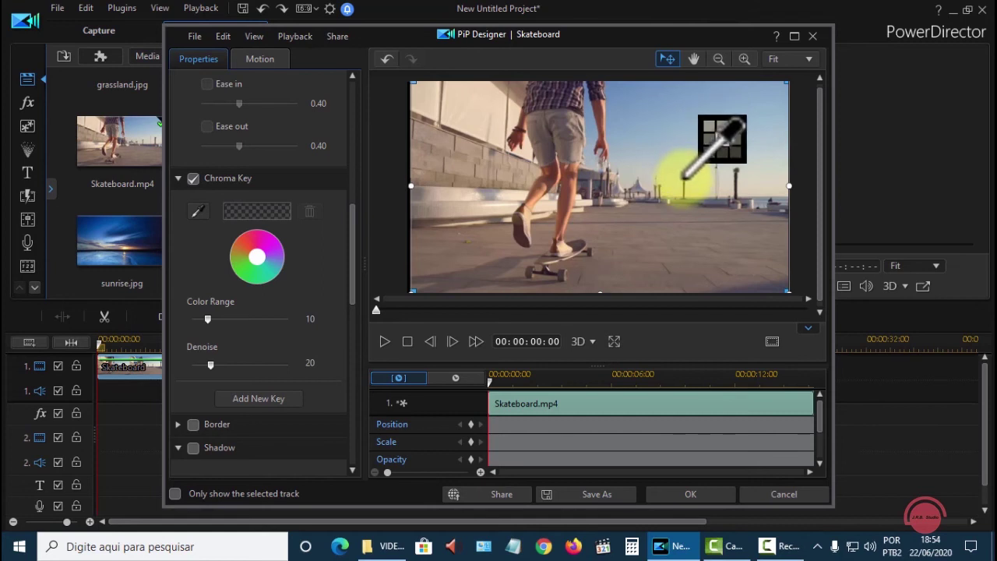
{"action": "left_click", "coordinate": [712, 129]}
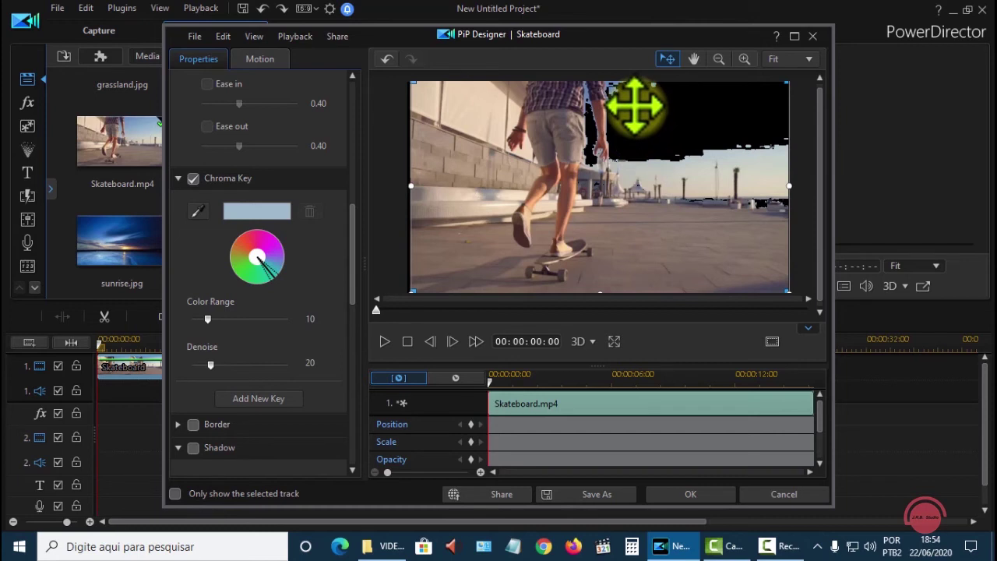
{"action": "key", "text": "ctrl+z"}
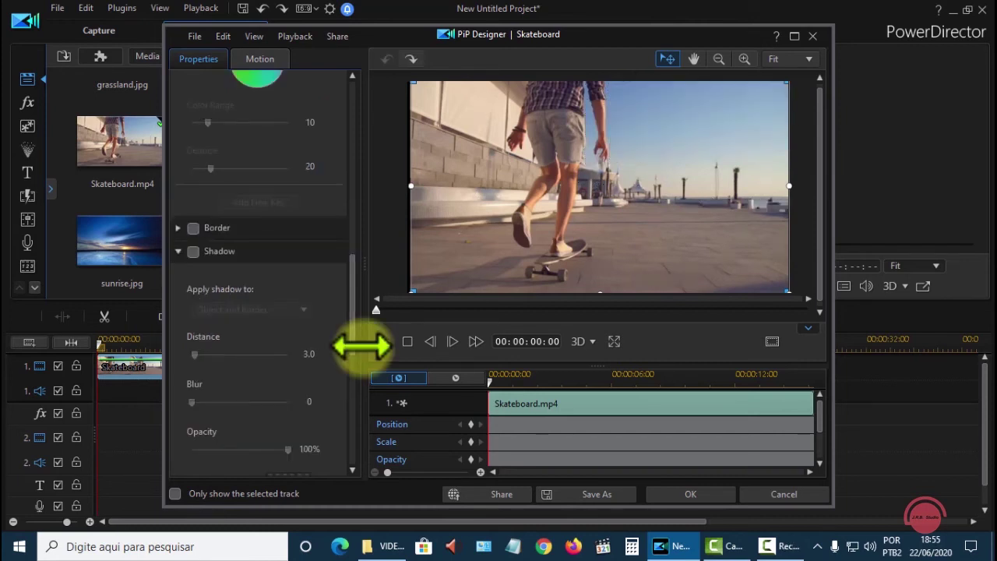
- Examine the Border and Shadow settings for the clip, including size, blur, opacity, fill type and shadow distance
{"action": "left_click", "coordinate": [177, 227]}
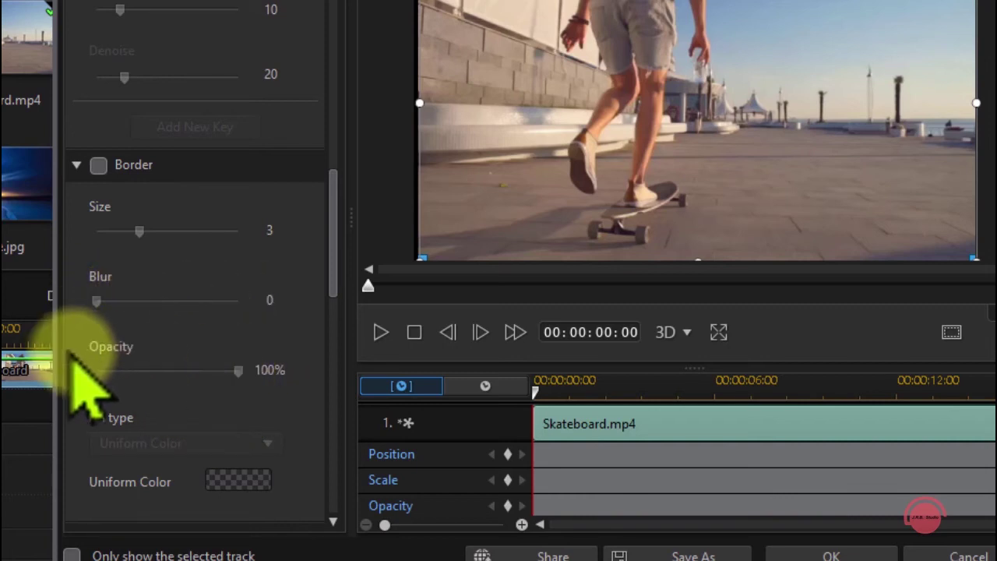
{"action": "scroll", "coordinate": [222, 362], "scroll_direction": "down", "scroll_amount": 1}
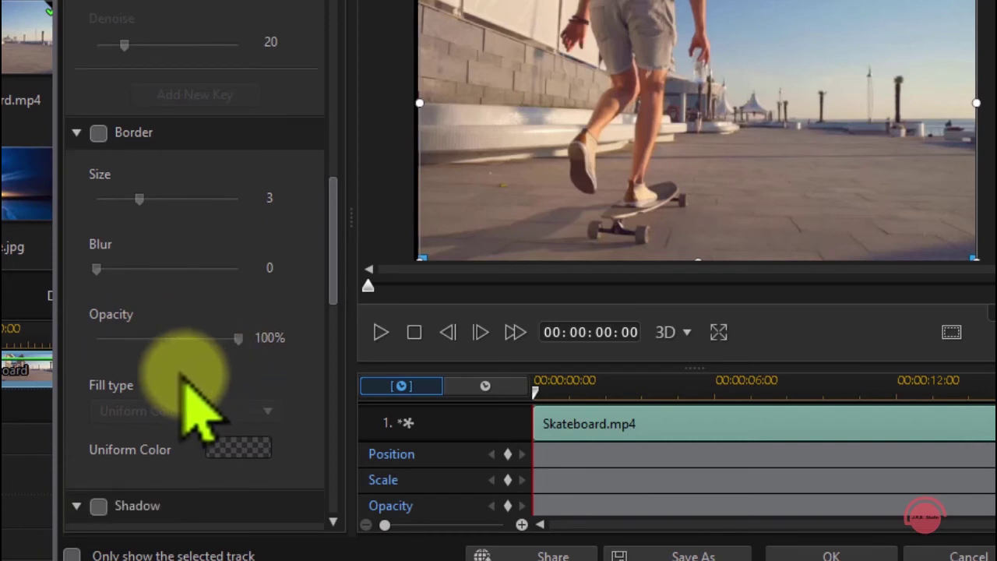
{"action": "scroll", "coordinate": [207, 366], "scroll_direction": "down", "scroll_amount": 2}
{"action": "scroll", "coordinate": [226, 401], "scroll_direction": "down", "scroll_amount": 5}
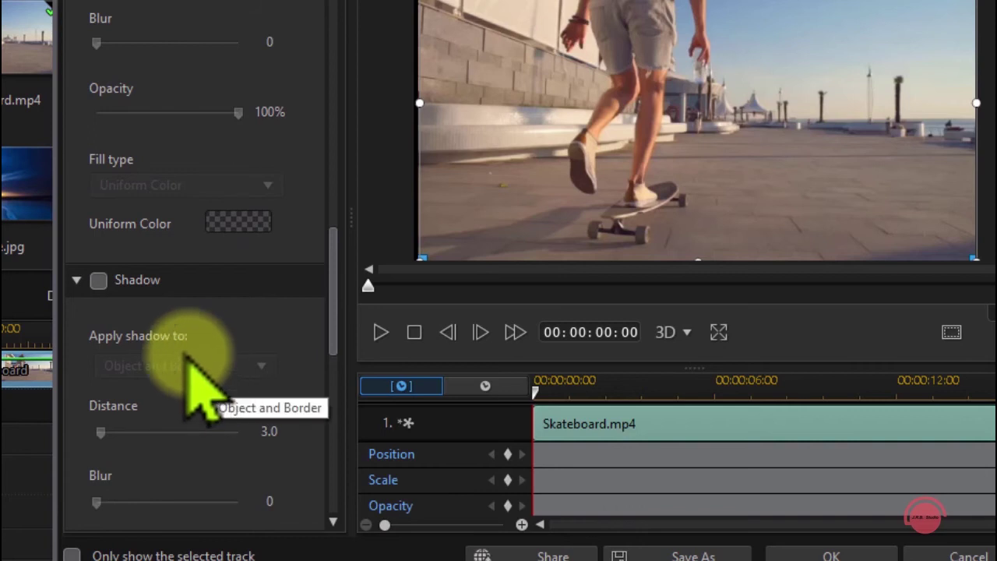
{"action": "left_click", "coordinate": [101, 280]}
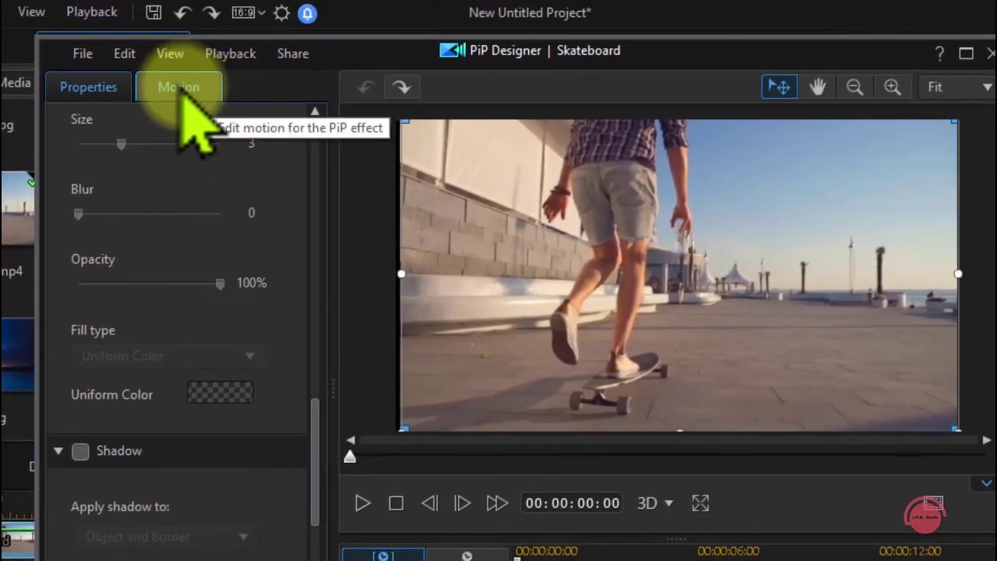
- Browse the preset motion paths available for the Skateboard clip
{"action": "left_click", "coordinate": [181, 92]}
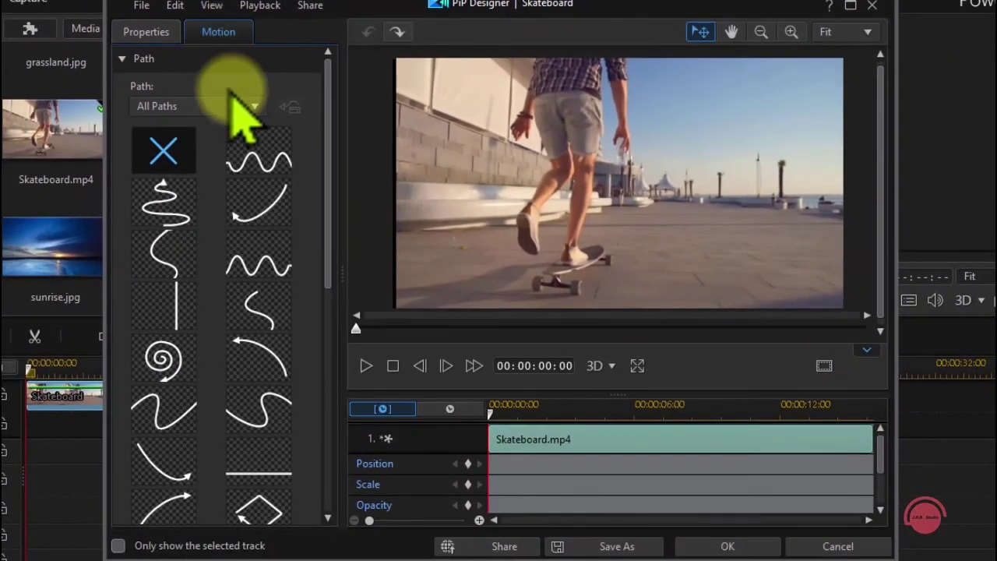
{"action": "left_click", "coordinate": [168, 145]}
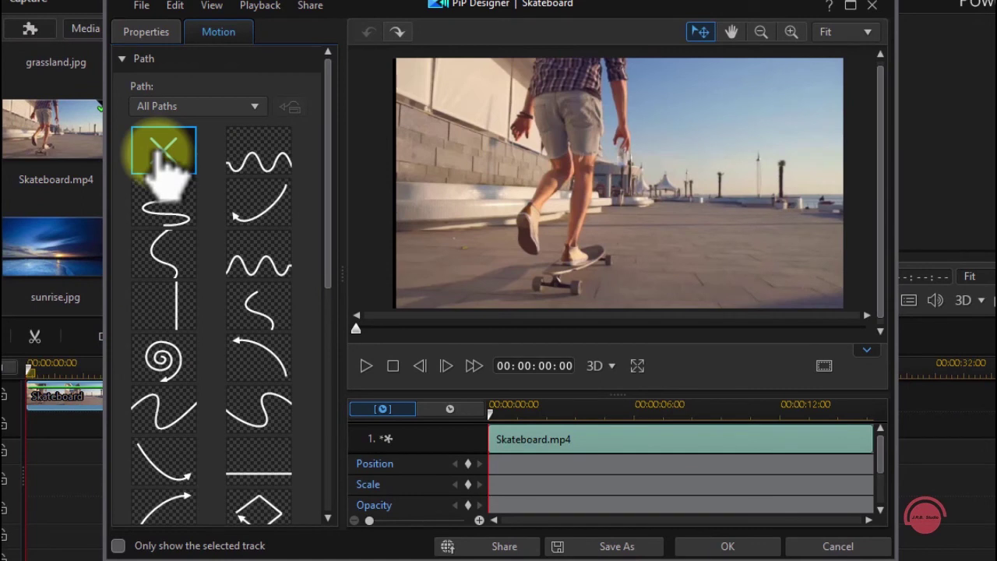
{"action": "left_click", "coordinate": [260, 166]}
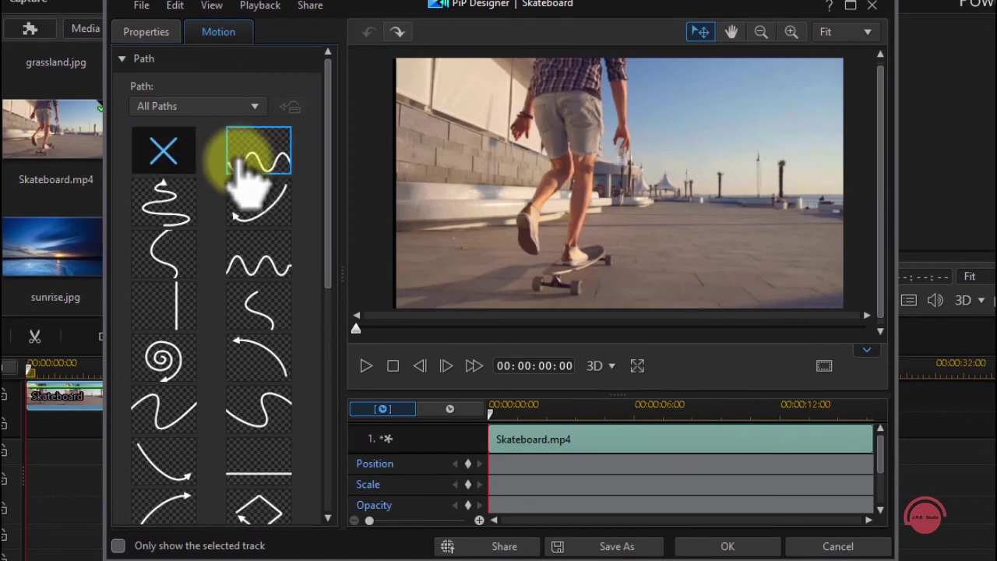
{"action": "left_click", "coordinate": [180, 185]}
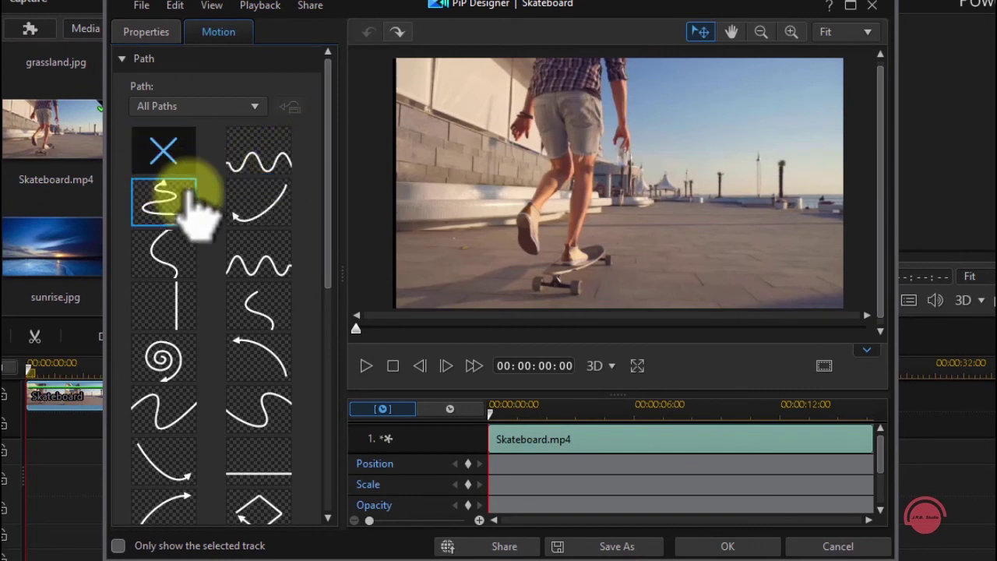
{"action": "left_click", "coordinate": [257, 201]}
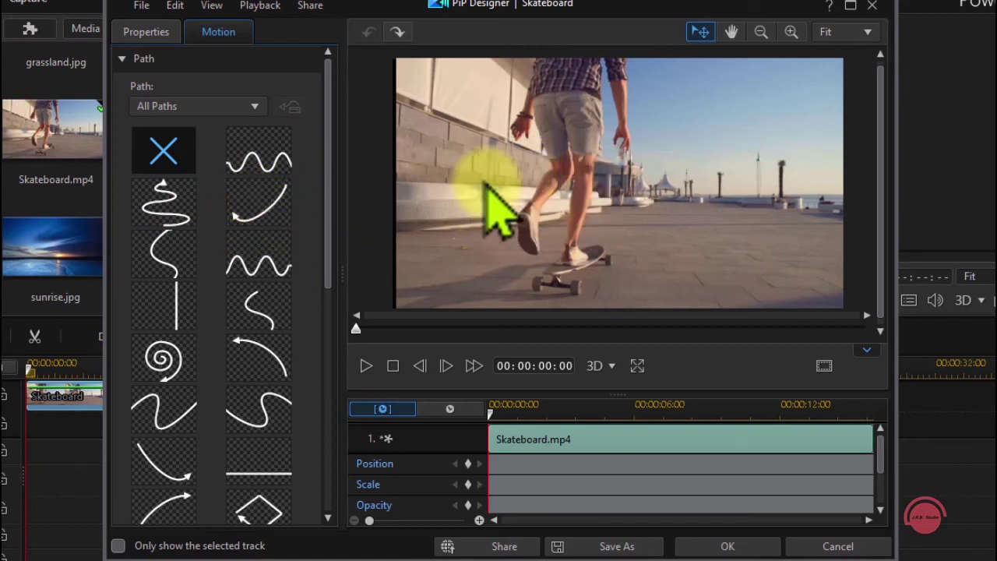
{"action": "left_click", "coordinate": [158, 150]}
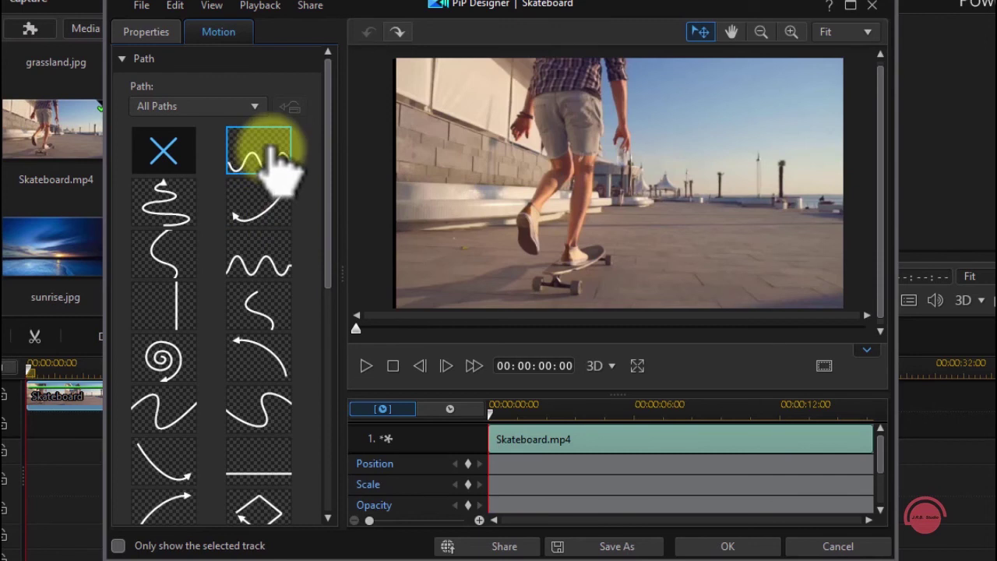
- Apply the first wave-shaped motion path to the clip, preview the movement, and remove the path
{"action": "left_click", "coordinate": [261, 167]}
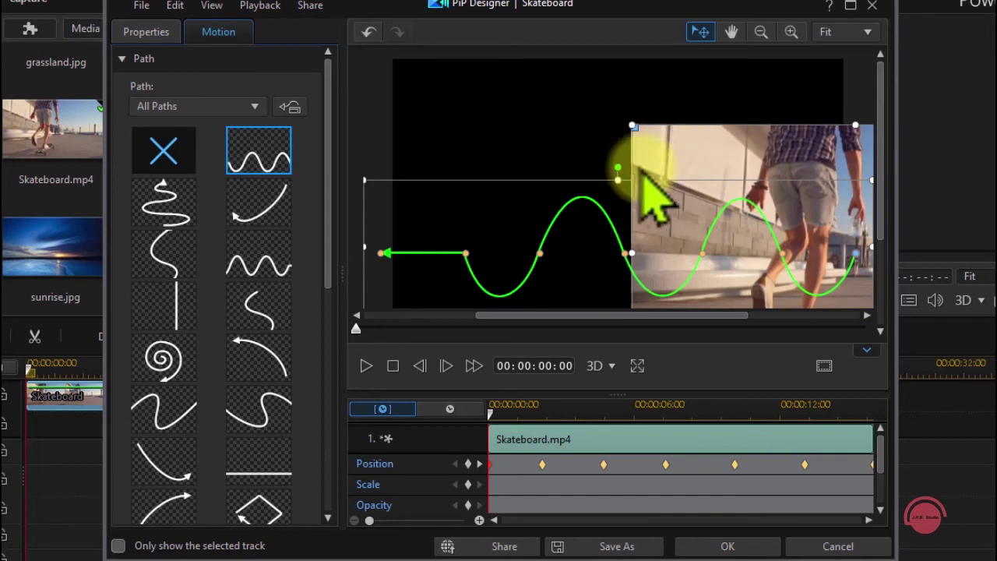
{"action": "left_click", "coordinate": [365, 366]}
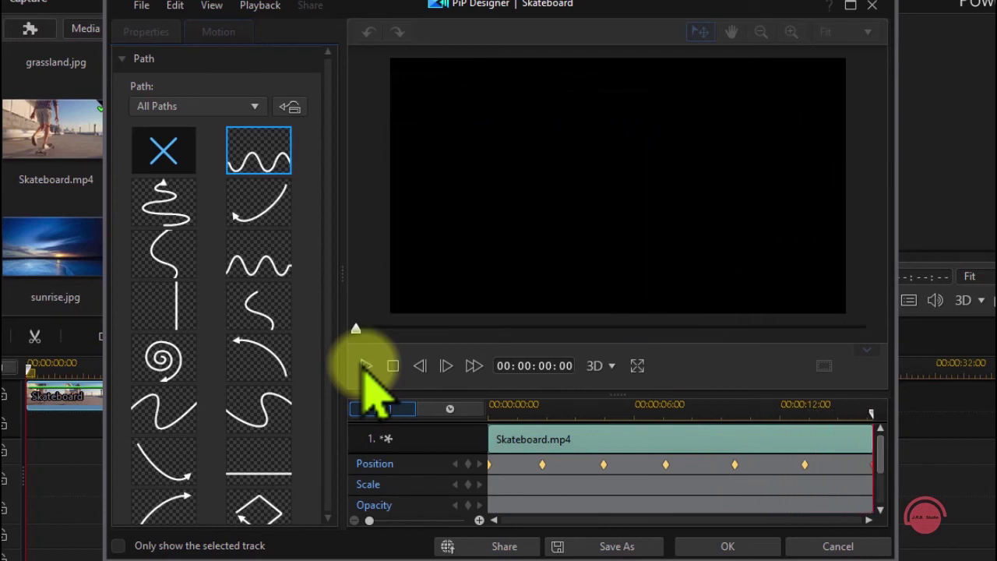
{"action": "left_click", "coordinate": [161, 146]}
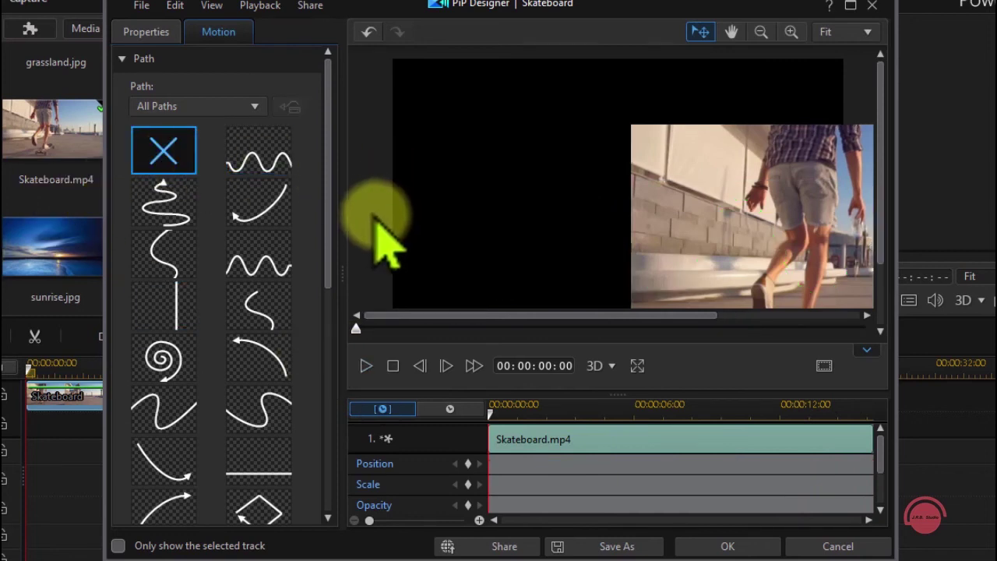
- Apply the spiral motion path to the clip, preview the movement, and view the available path categories
{"action": "left_click", "coordinate": [164, 358]}
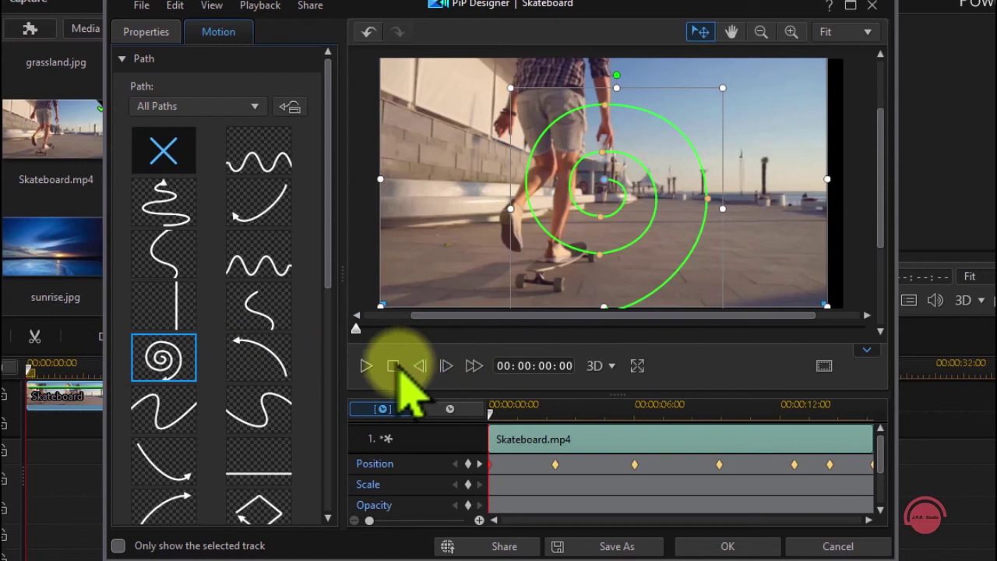
{"action": "left_click", "coordinate": [366, 366]}
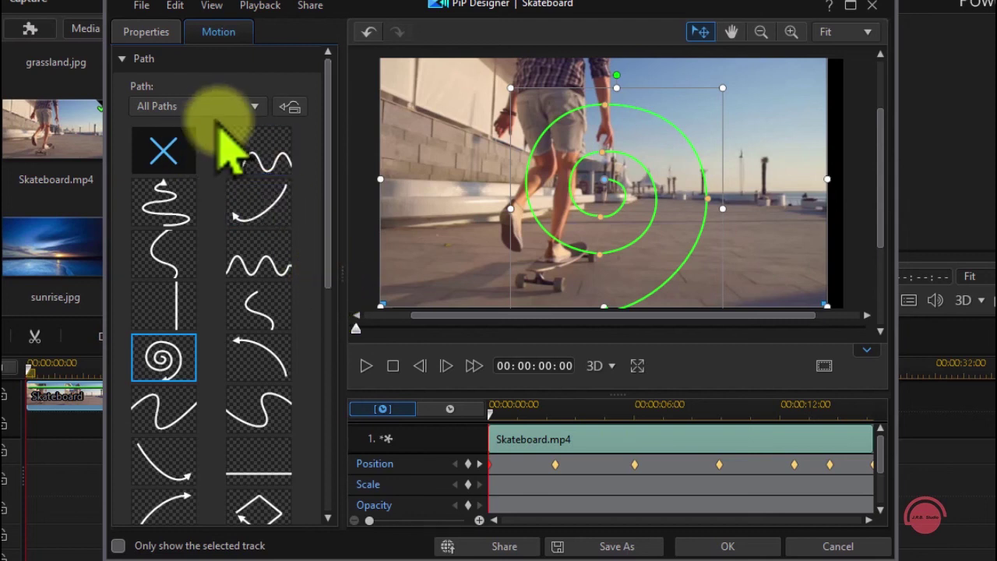
{"action": "left_click", "coordinate": [254, 107]}
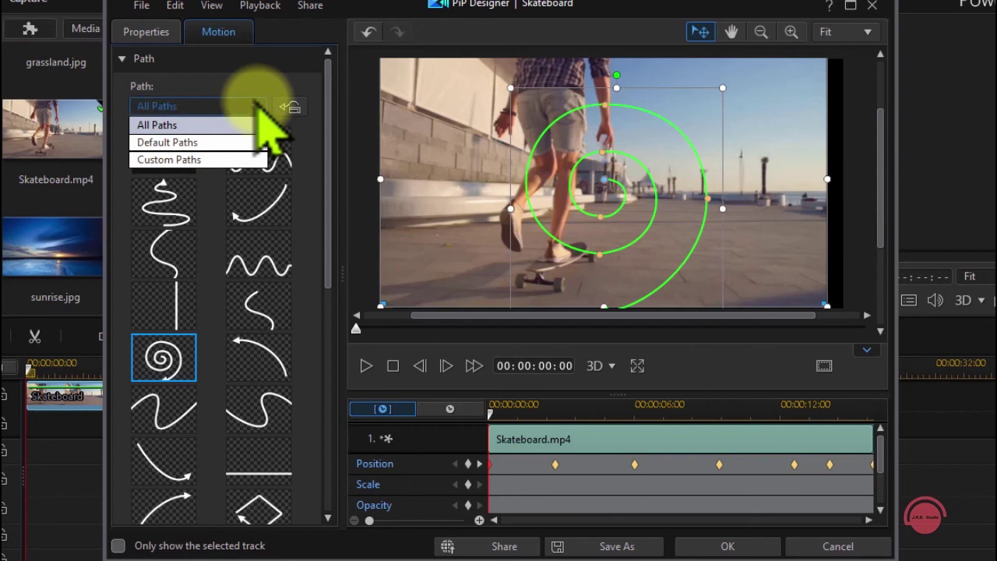
{"action": "left_click", "coordinate": [259, 106]}
- Set the clip's rotation to 490 degrees clockwise, preview it along the spiral path, and apply the PiP settings
{"action": "left_click_drag", "start_coordinate": [328, 271], "coordinate": [331, 495]}
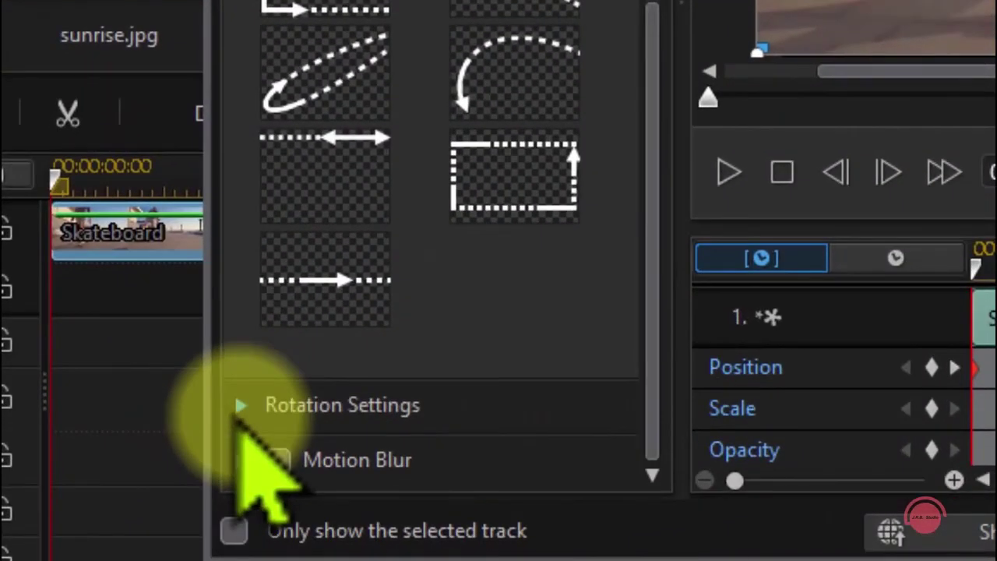
{"action": "left_click", "coordinate": [243, 411]}
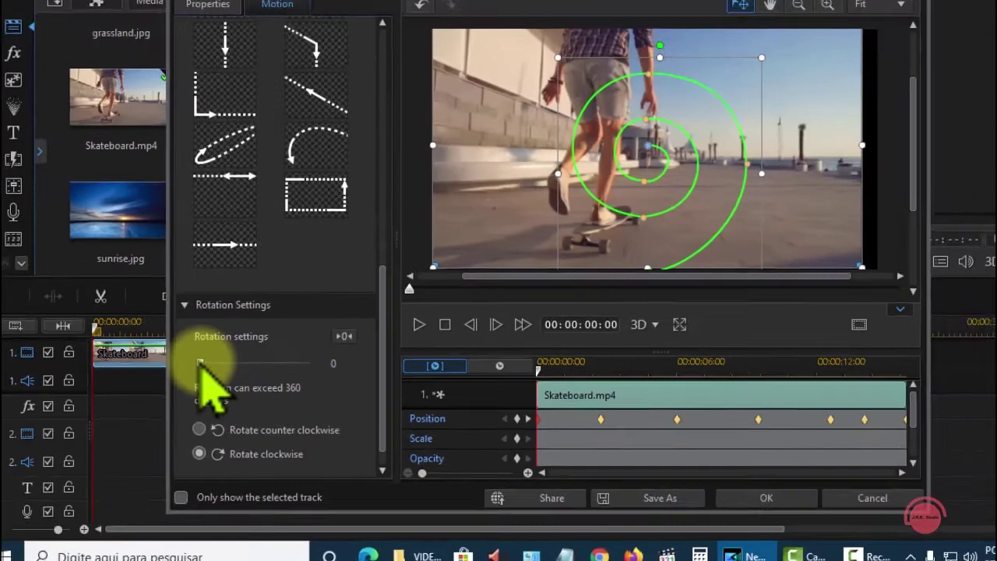
{"action": "left_click_drag", "start_coordinate": [241, 301], "coordinate": [309, 299]}
{"action": "left_click_drag", "start_coordinate": [237, 375], "coordinate": [191, 376]}
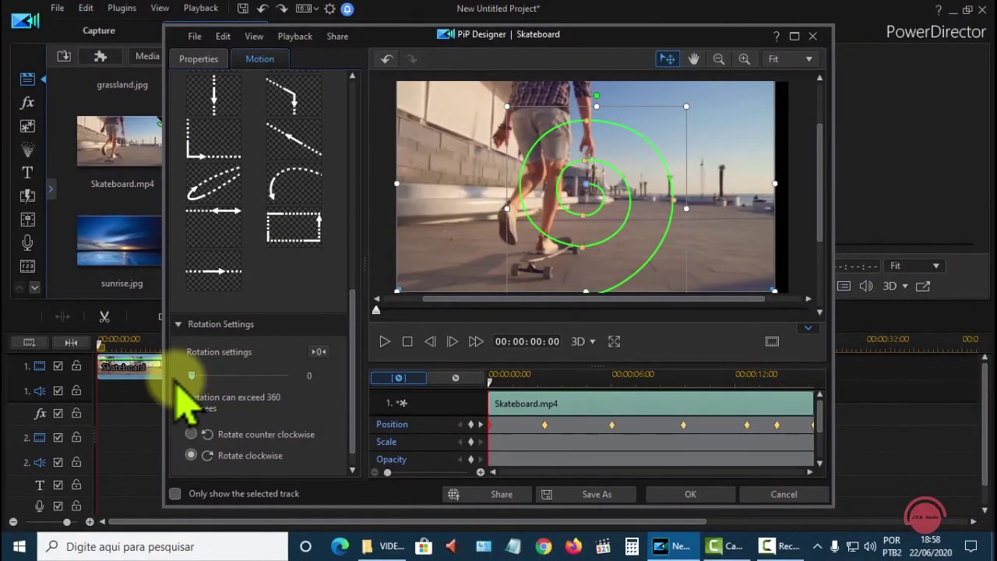
{"action": "left_click_drag", "start_coordinate": [192, 375], "coordinate": [249, 375]}
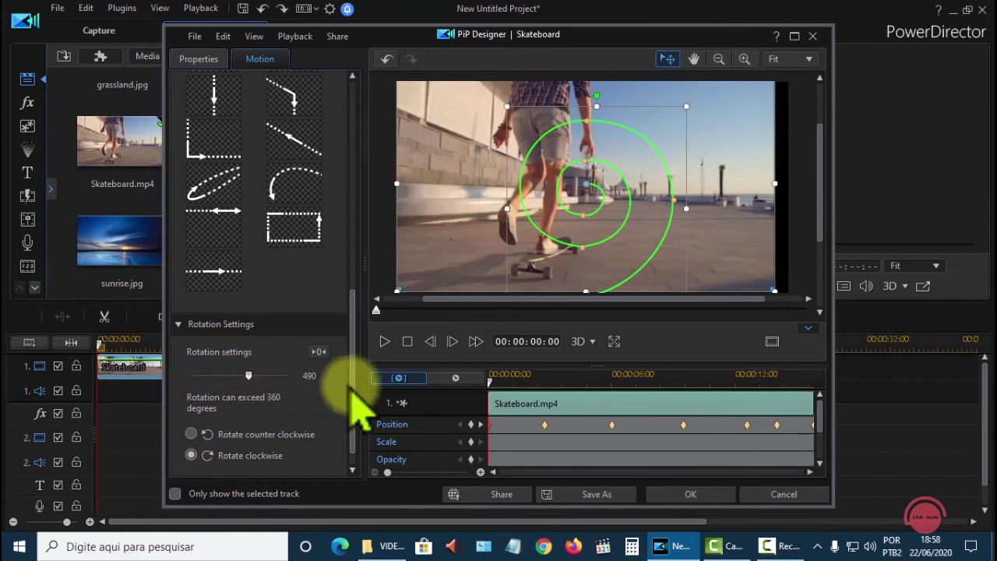
{"action": "left_click", "coordinate": [383, 342]}
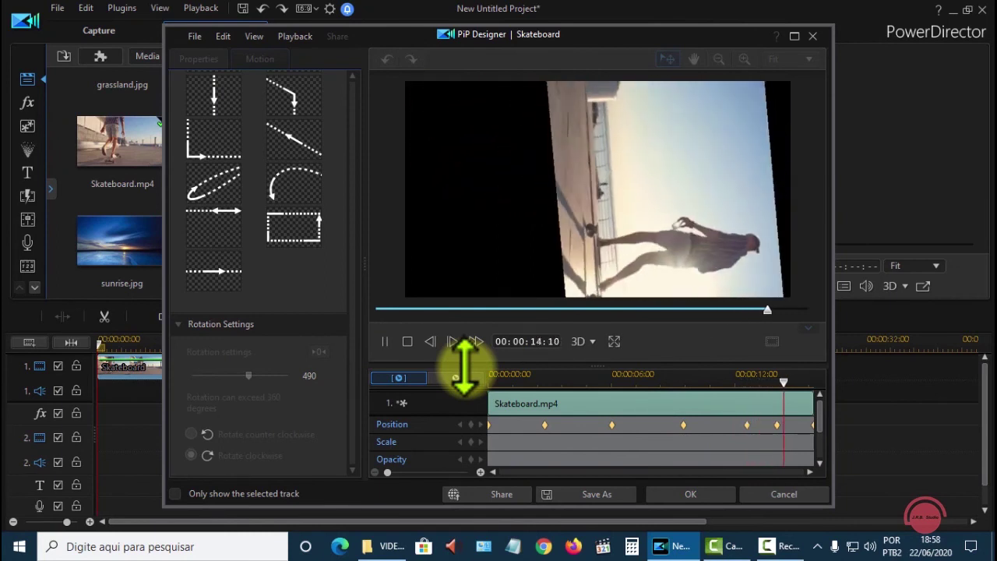
{"action": "left_click", "coordinate": [690, 494]}
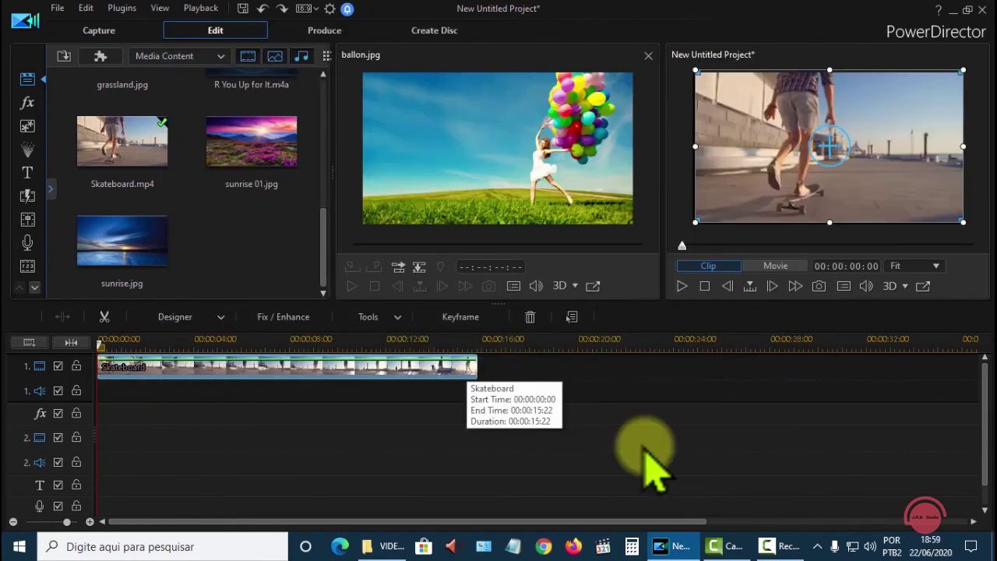